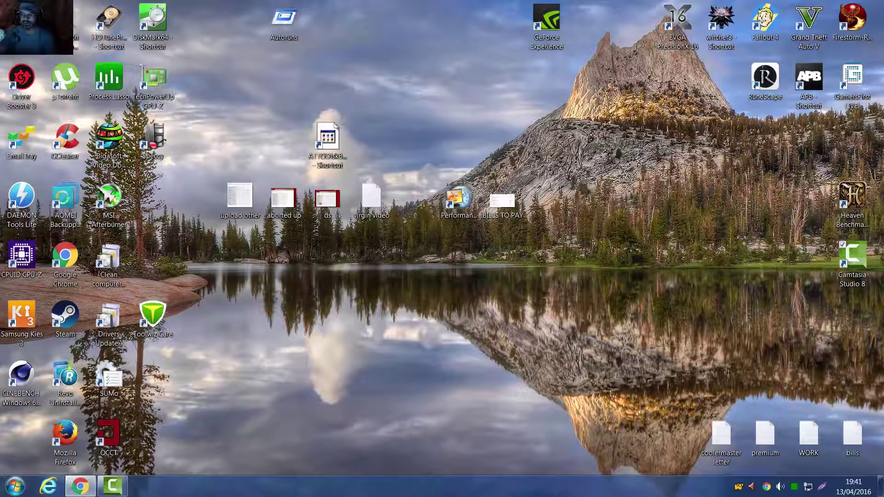
- Open the RAM Disk Manager from the tray icon and start creating a new disk image
right_click(739, 486)
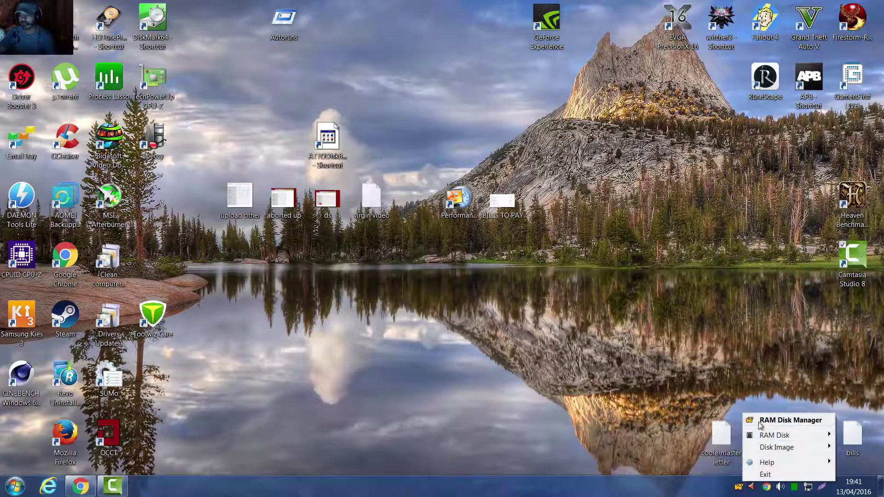
left_click(783, 420)
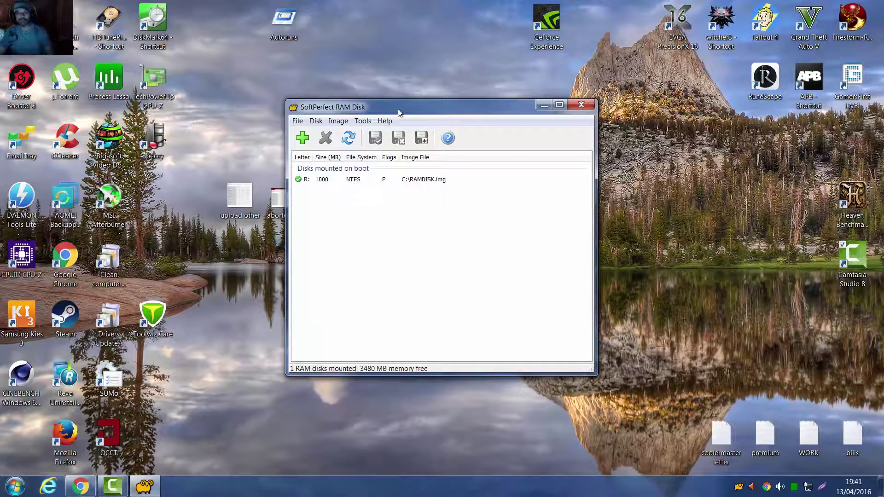
left_click_drag(399, 112, 348, 106)
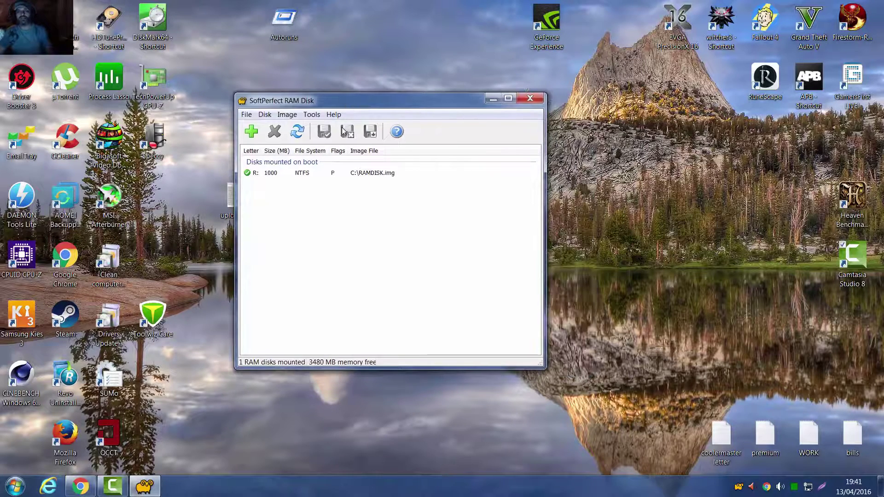
left_click(292, 116)
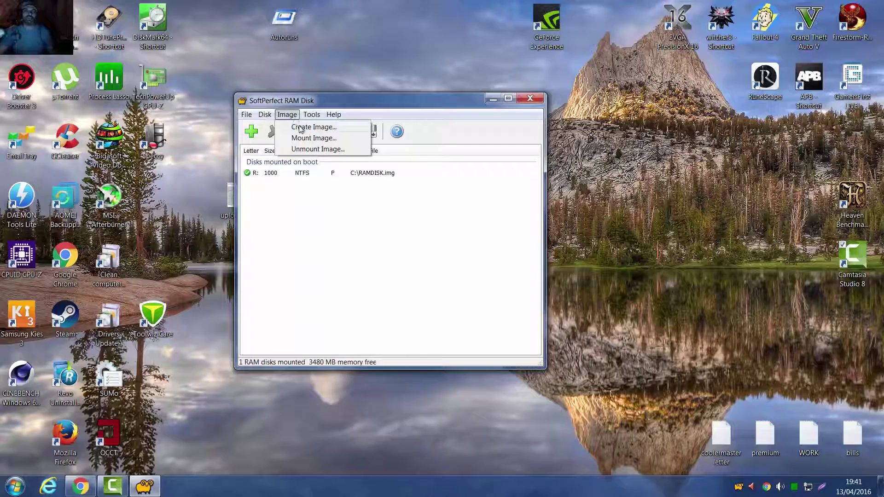
left_click(300, 129)
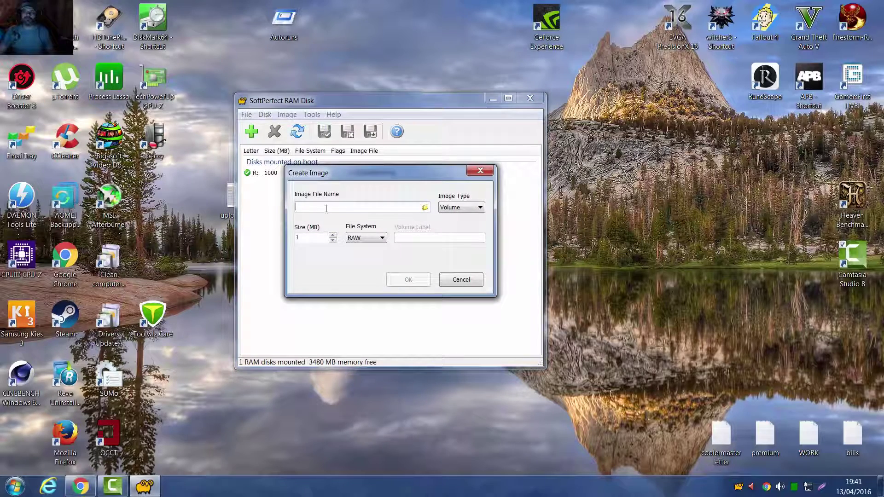
- Browse to the TEST folder as the image save location, then cancel the file browser
left_click(425, 208)
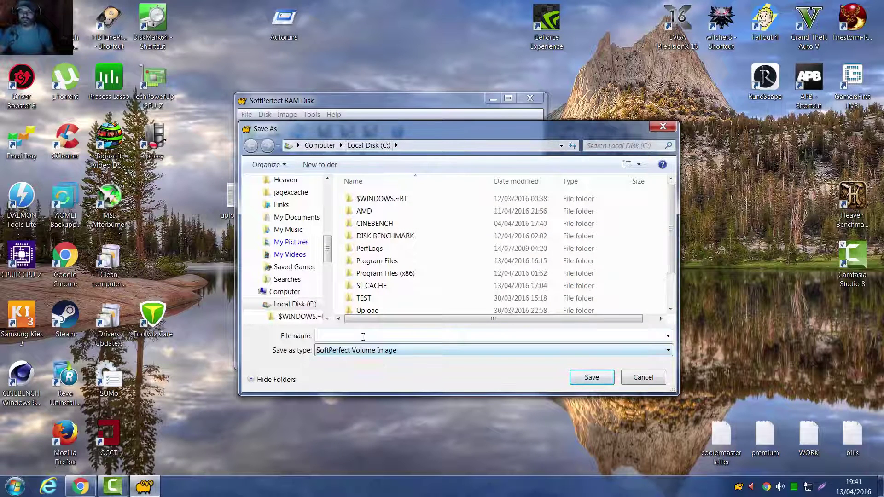
type("tes")
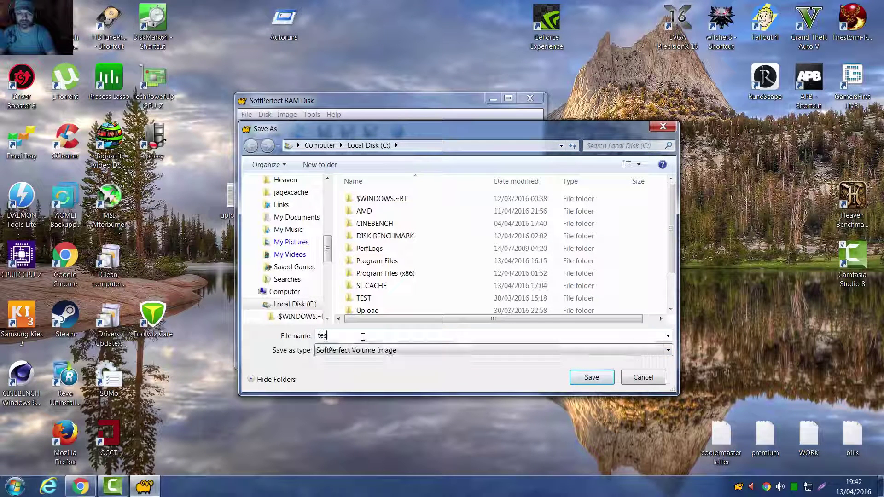
type("t")
left_click(594, 381)
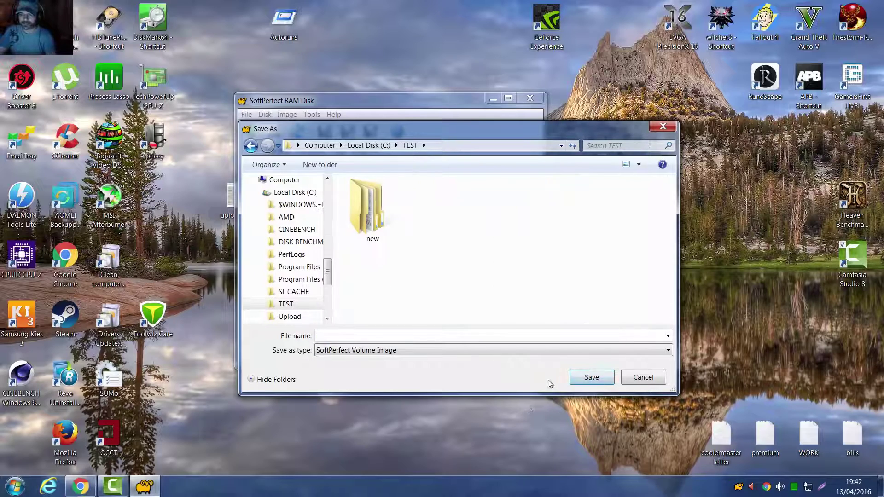
left_click(644, 377)
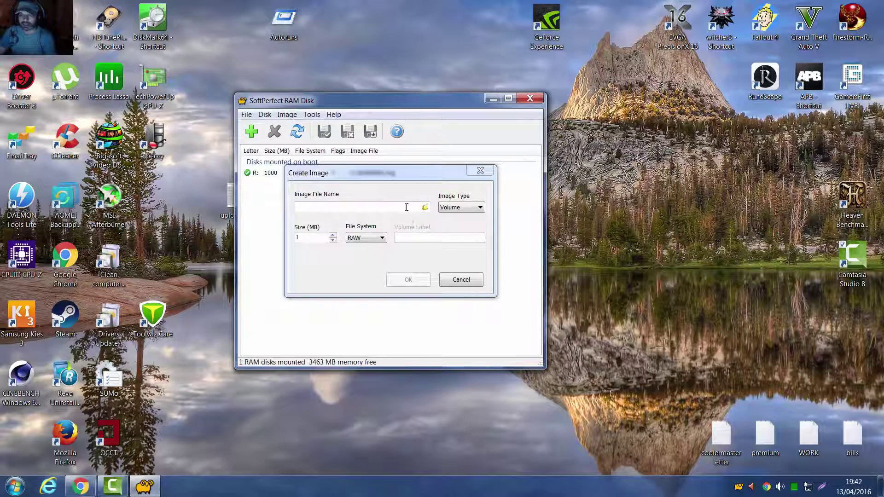
- Review the image type and file system options, keeping Volume and RAW
left_click(476, 216)
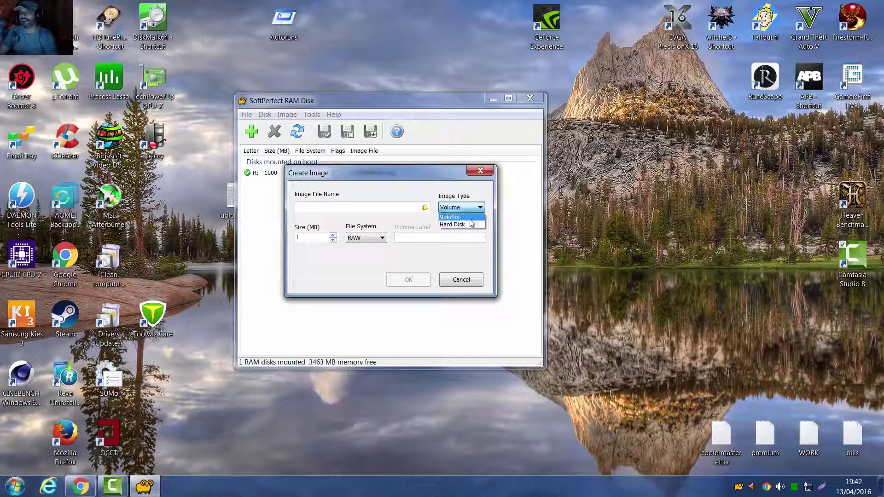
left_click(471, 218)
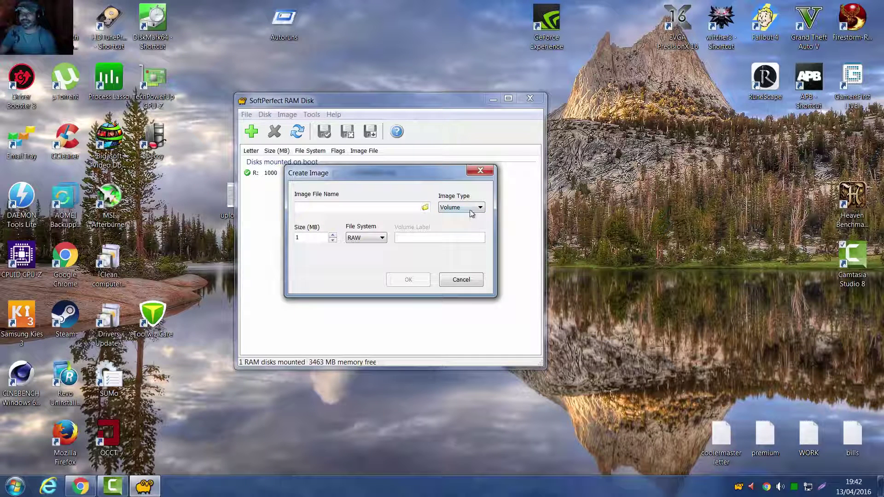
left_click(376, 244)
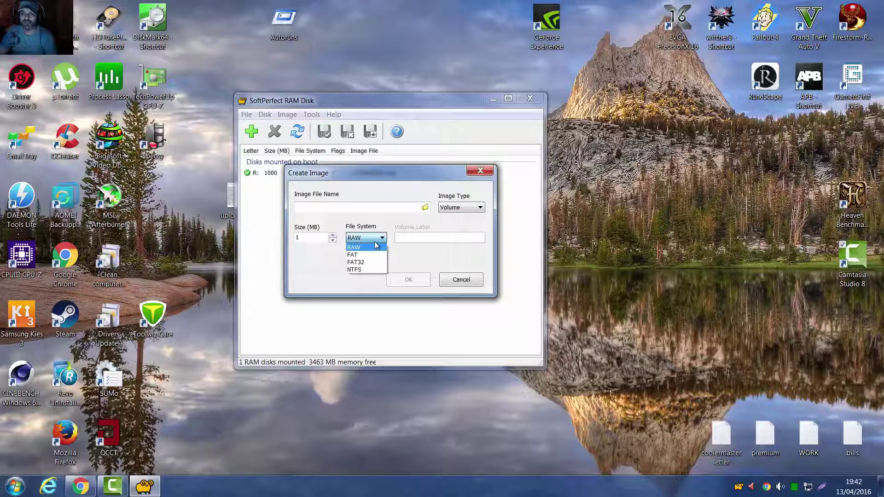
left_click(313, 236)
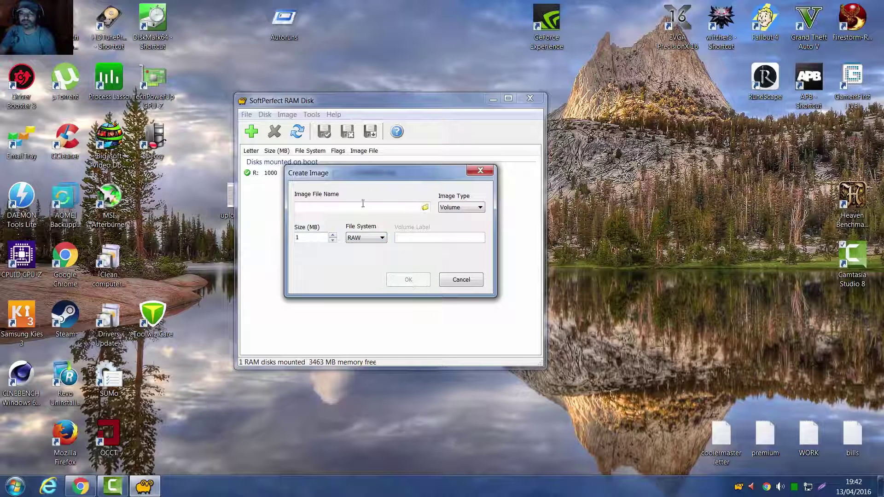
- Abandon the new image and begin adding a boot disk instead
left_click(461, 279)
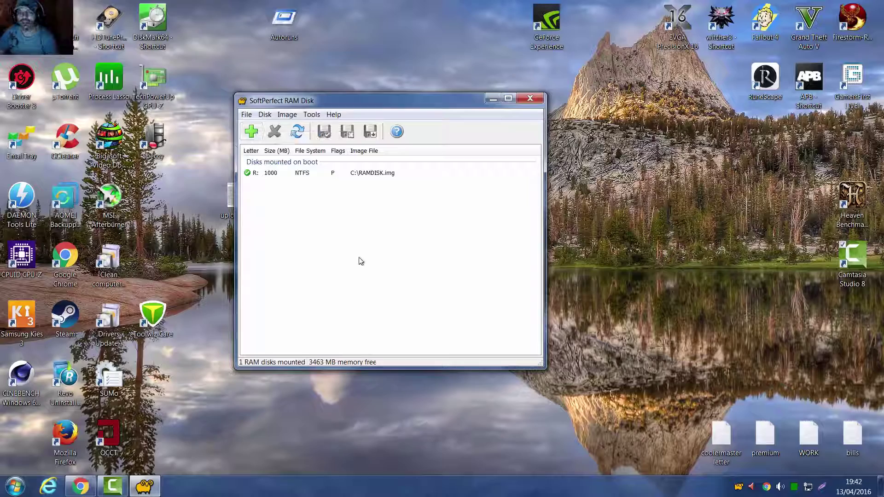
left_click(265, 115)
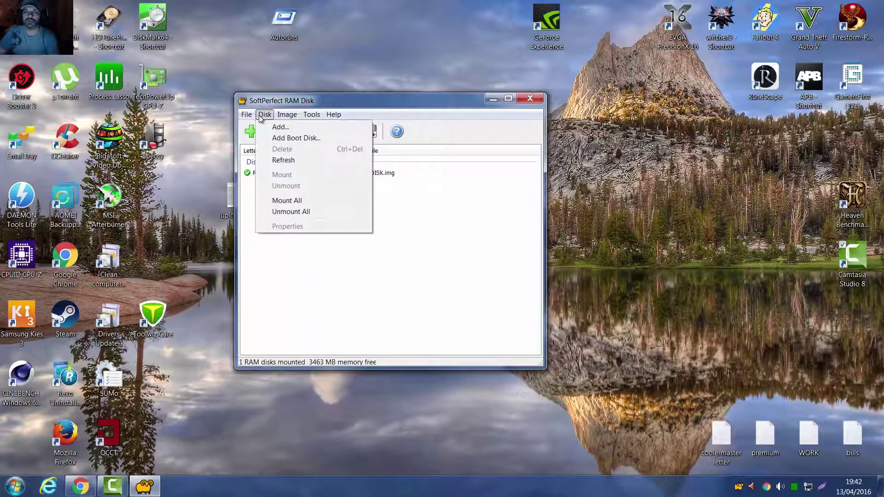
left_click(283, 138)
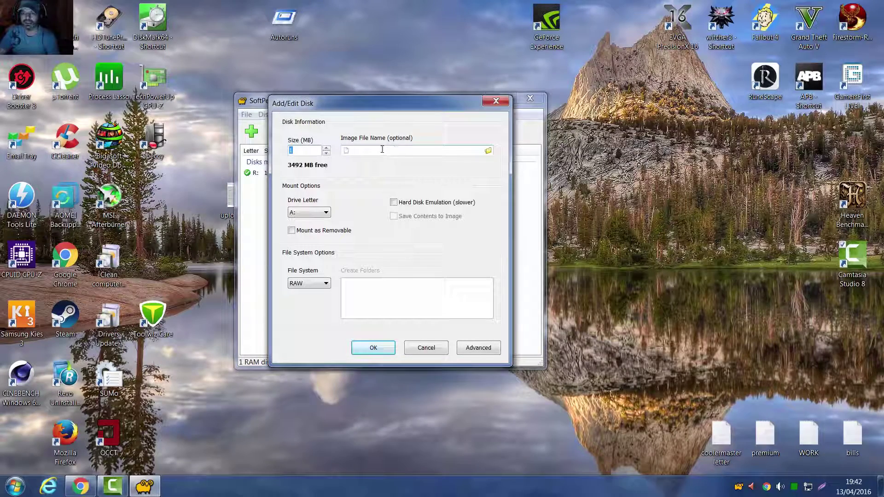
- Try picking the RAMDISK image file, dismiss the file-in-use warning, and cancel browsing
left_click(487, 152)
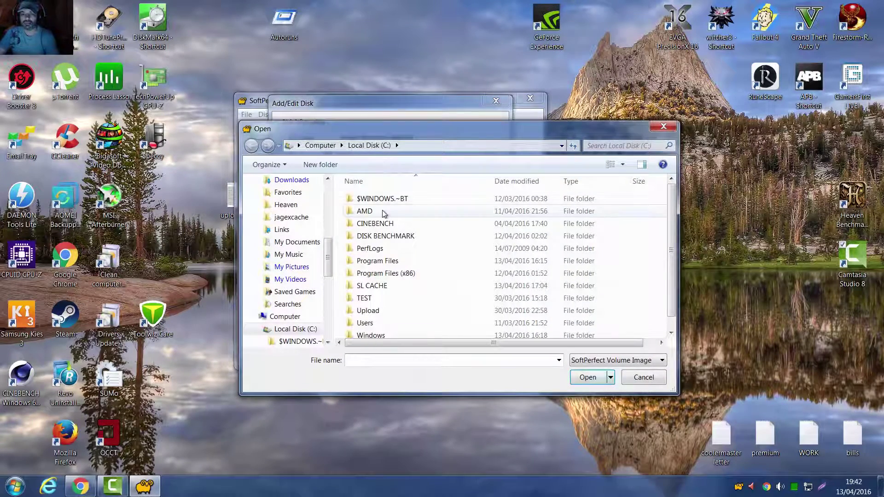
scroll(418, 322, "down", 1)
left_click(417, 330)
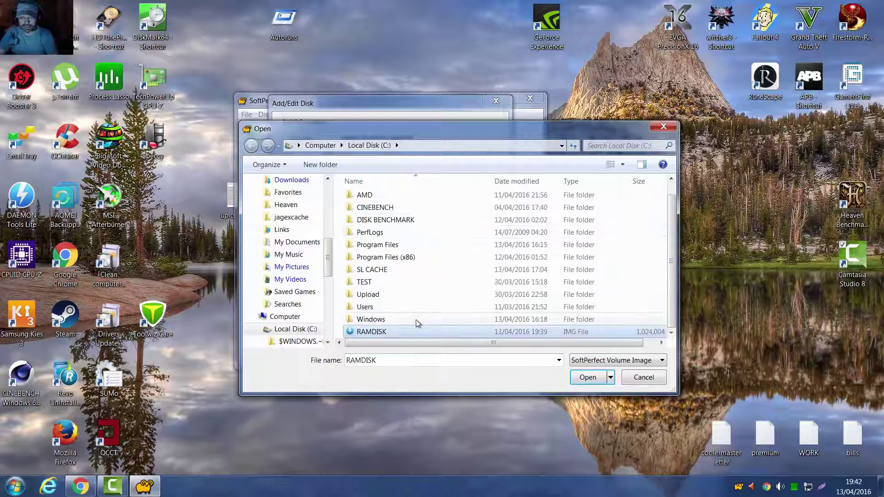
left_click(585, 377)
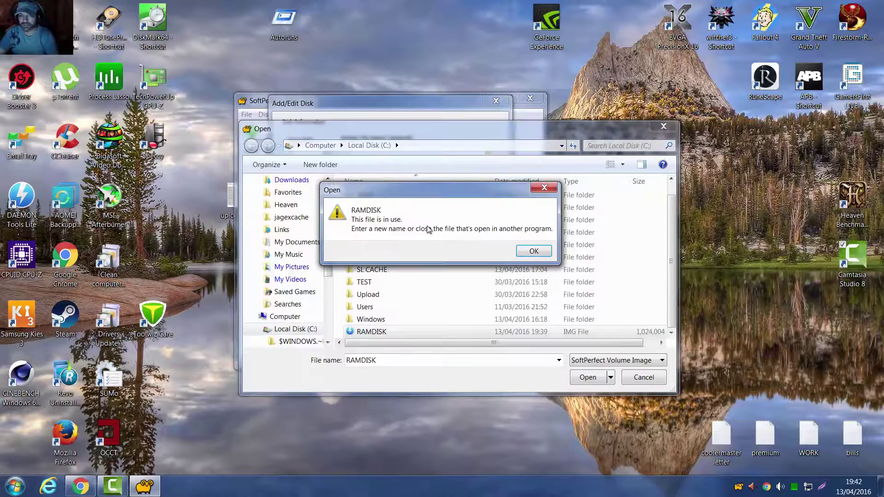
left_click(536, 253)
left_click(653, 380)
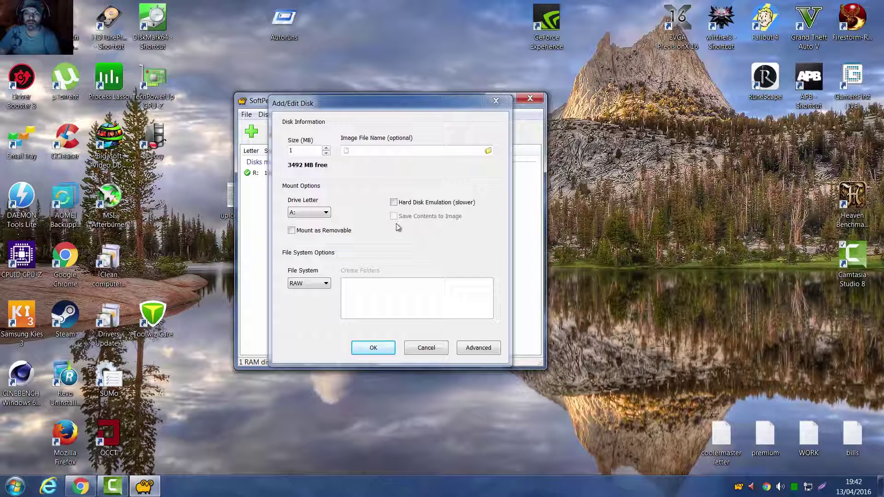
- Review drive letter and file system lists, cancel the boot disk, and select the existing R: disk
left_click(325, 214)
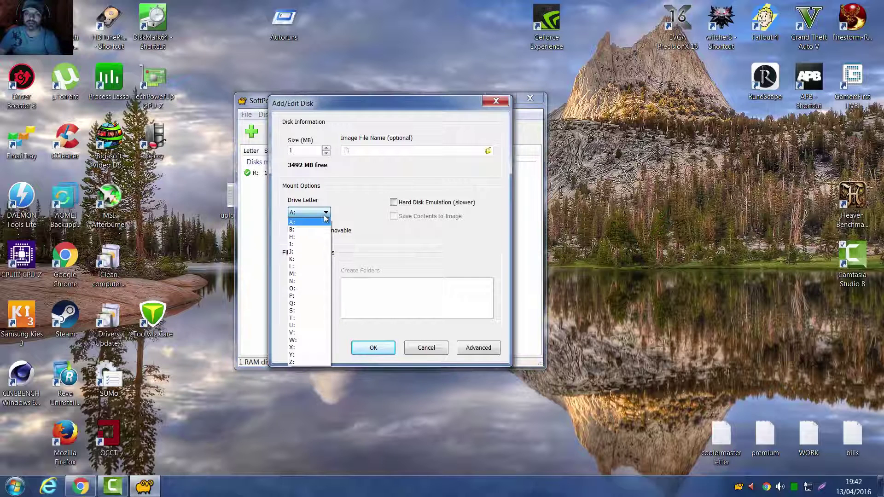
left_click(453, 271)
left_click(323, 284)
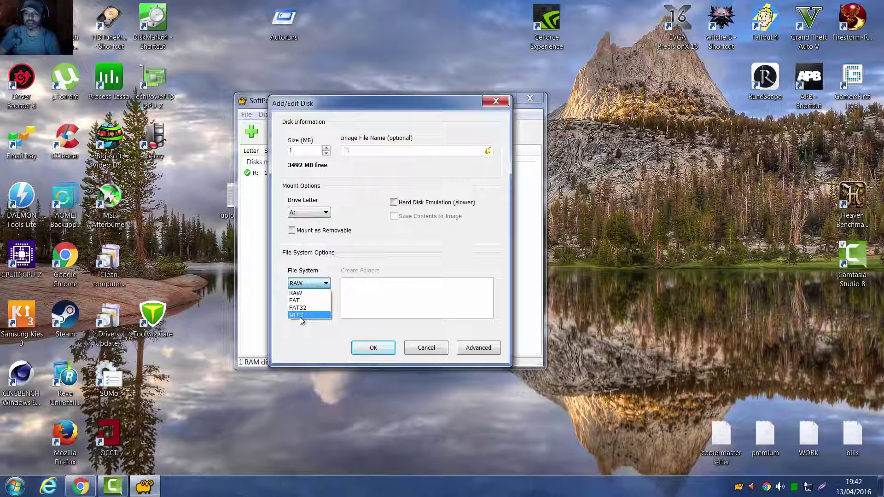
left_click(506, 320)
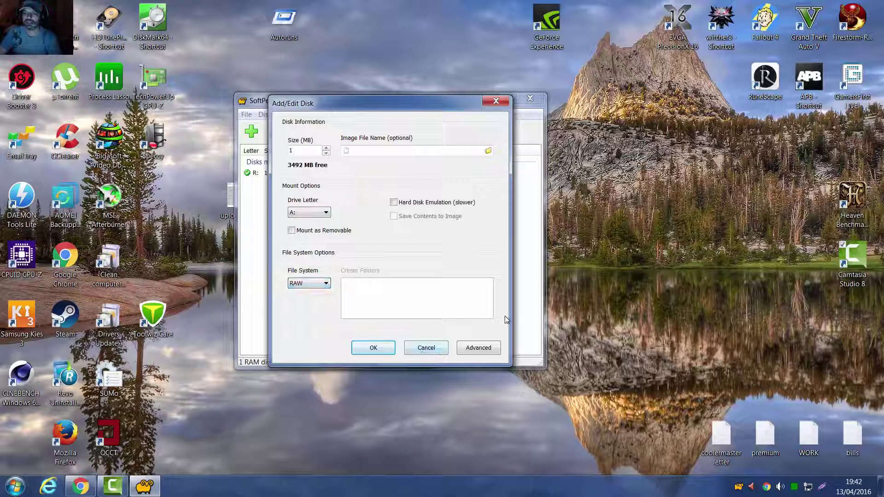
left_click(443, 349)
left_click(304, 177)
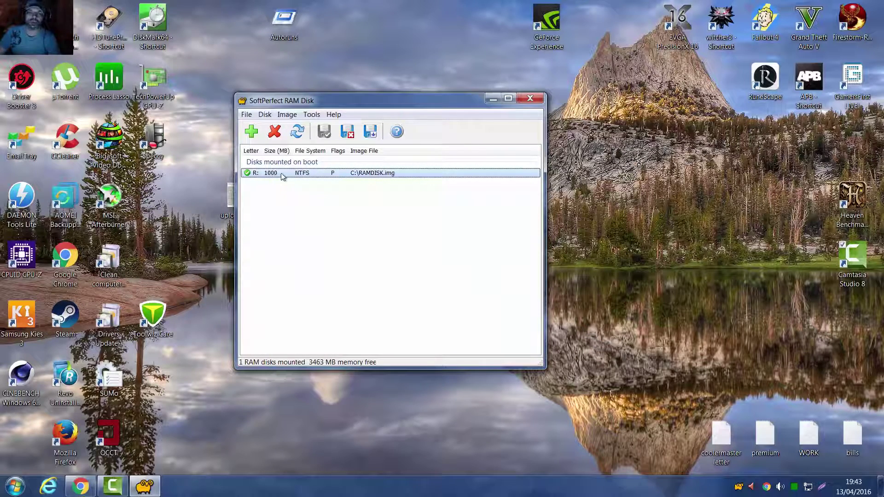
- Open the RAMDISK (R:) drive from Computer and select its GC folder
left_click(379, 183)
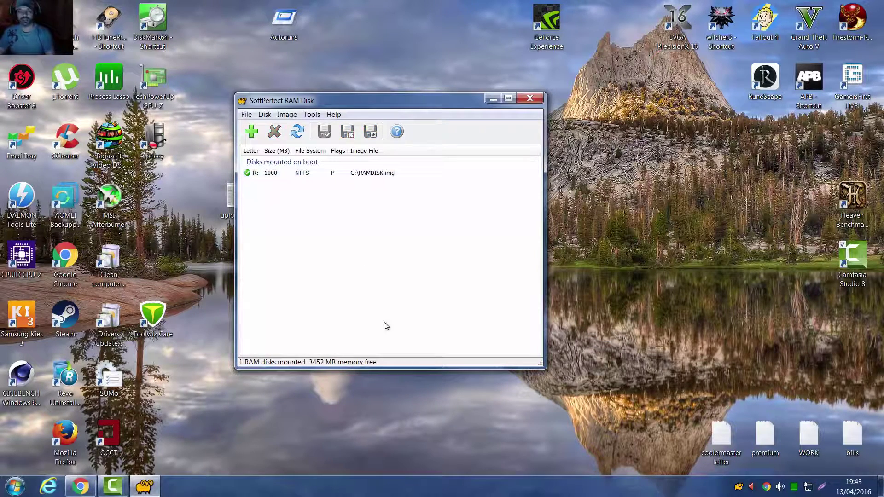
key("super")
left_click(192, 194)
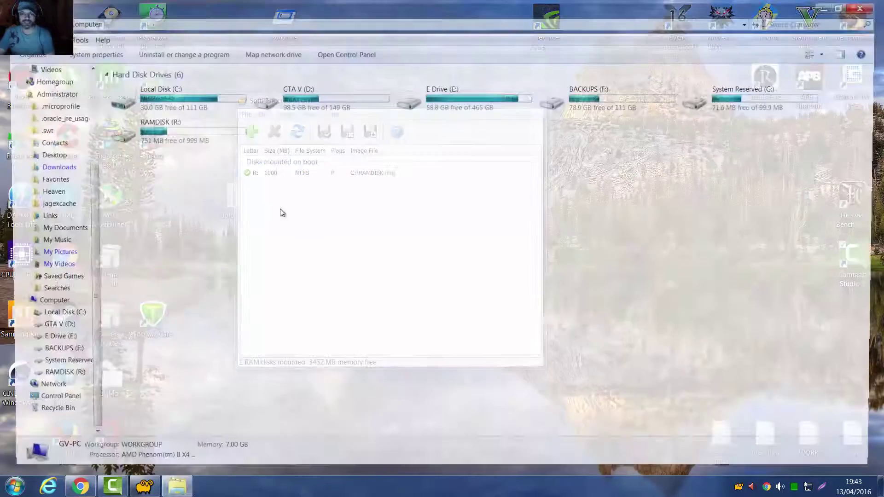
double_click(149, 134)
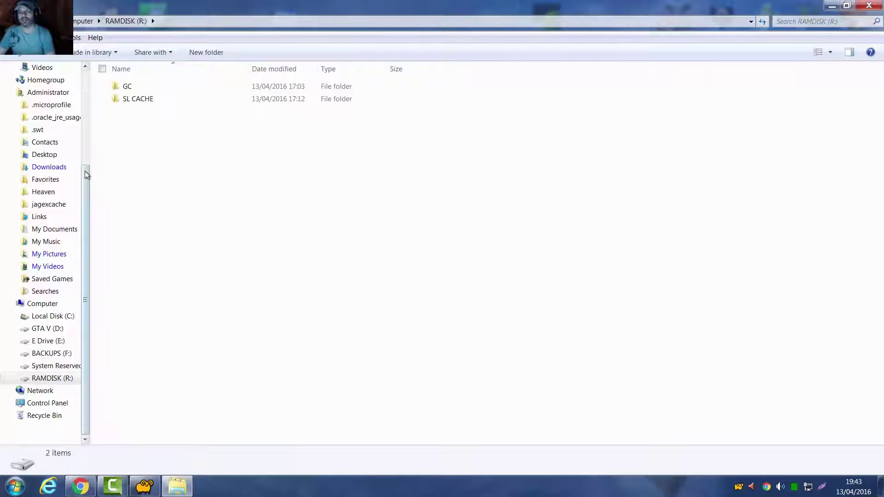
left_click(130, 92)
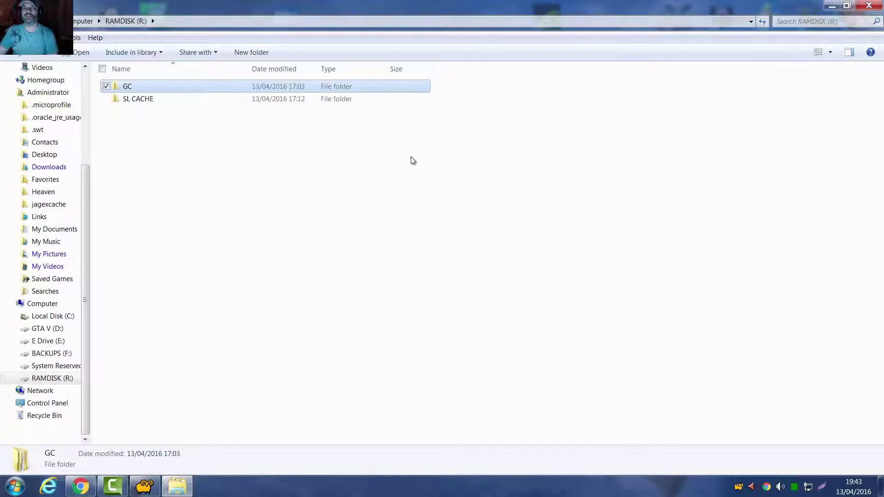
left_click(868, 4)
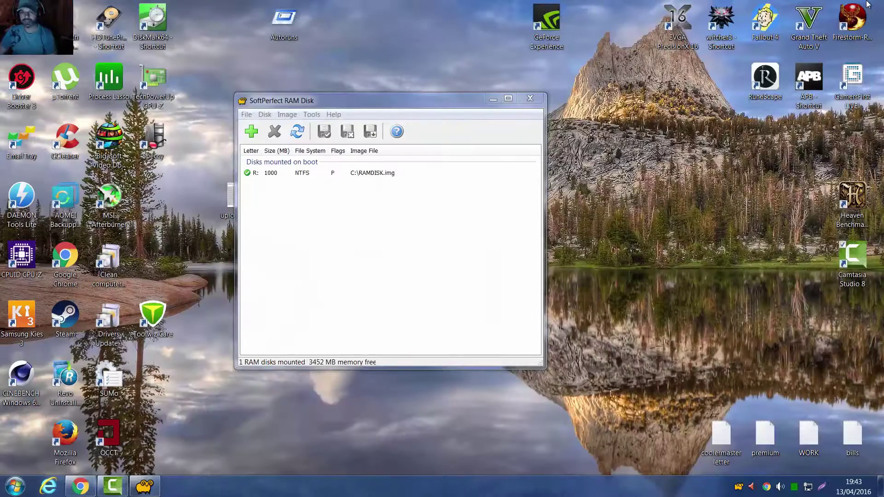
left_click_drag(328, 104, 358, 103)
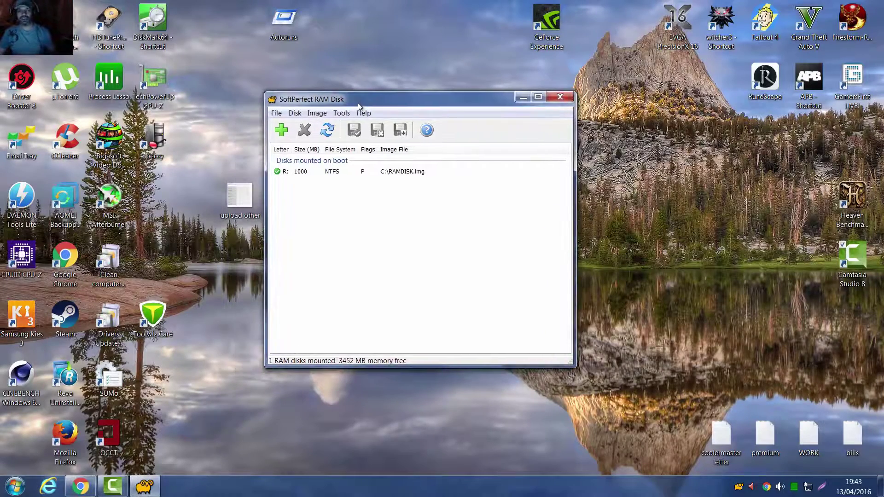
left_click(63, 274)
right_click(63, 273)
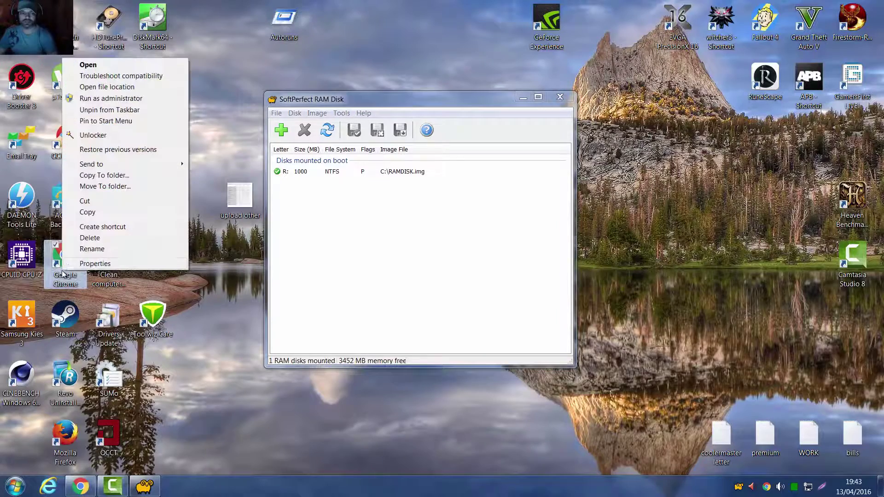
left_click(93, 264)
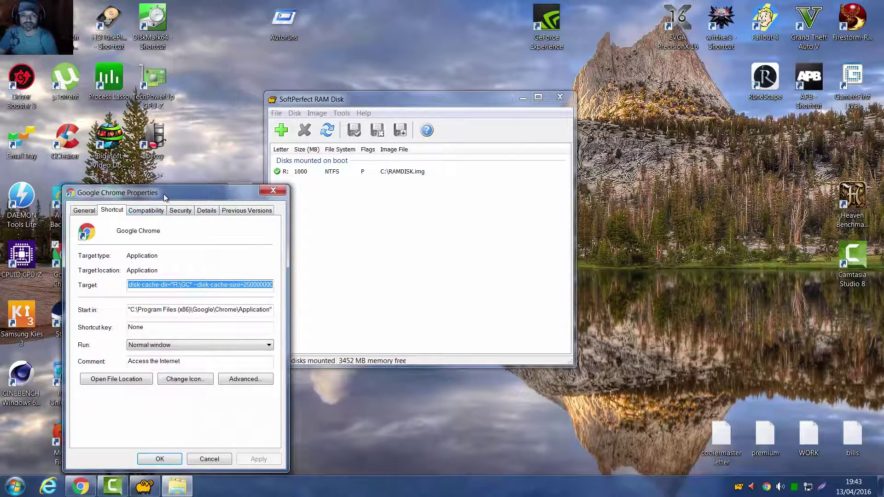
left_click_drag(164, 195, 291, 96)
left_click(323, 187)
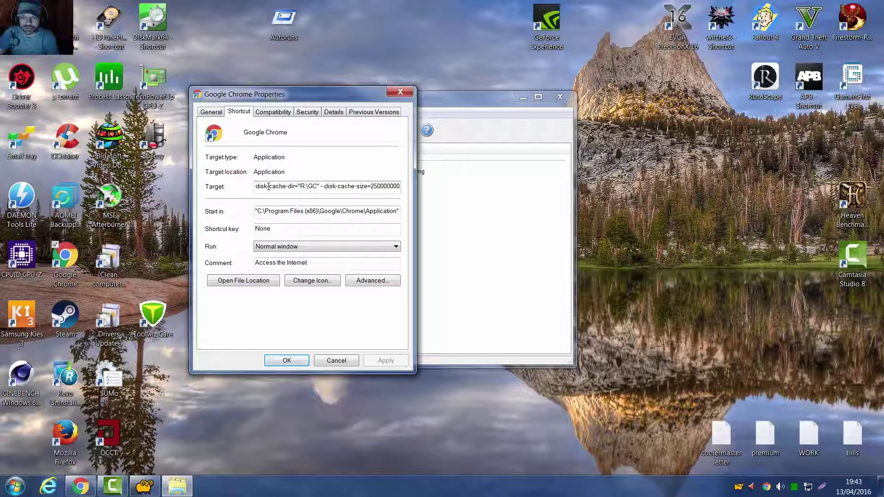
left_click_drag(277, 186, 253, 186)
left_click_drag(346, 186, 407, 186)
left_click(307, 187)
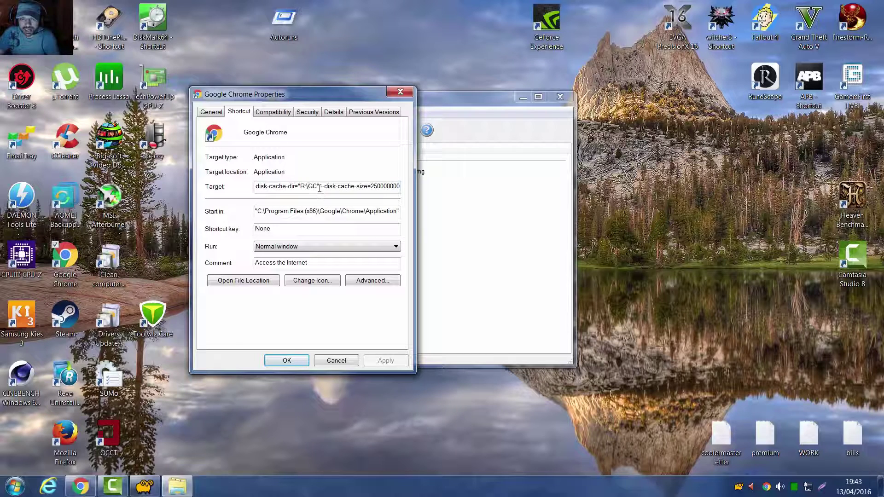
mouse_move(320, 188)
left_mouse_down()
mouse_move(256, 187)
mouse_move(396, 187)
mouse_move(324, 188)
left_mouse_up()
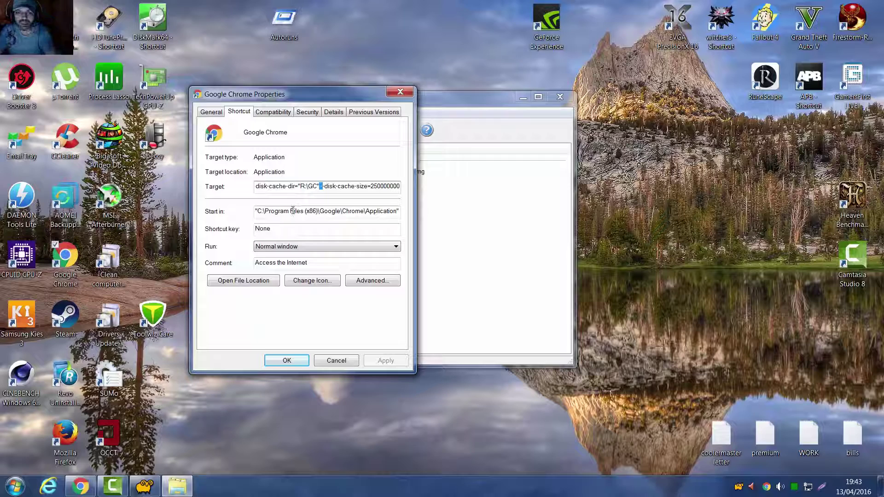
left_click(300, 188)
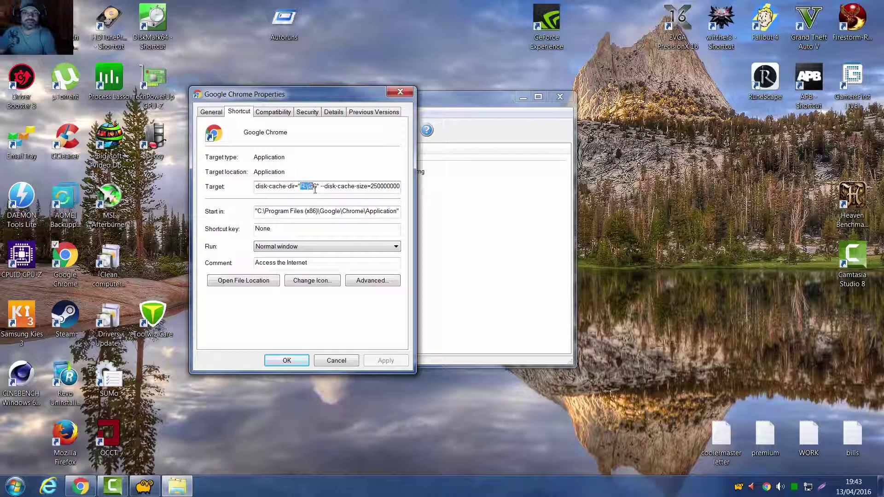
left_click_drag(315, 190, 237, 187)
left_click_drag(368, 190, 466, 184)
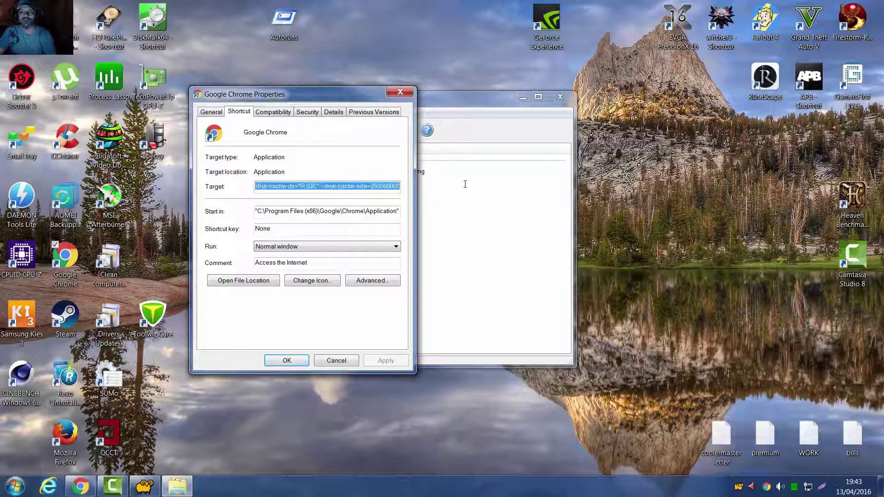
left_click(345, 185)
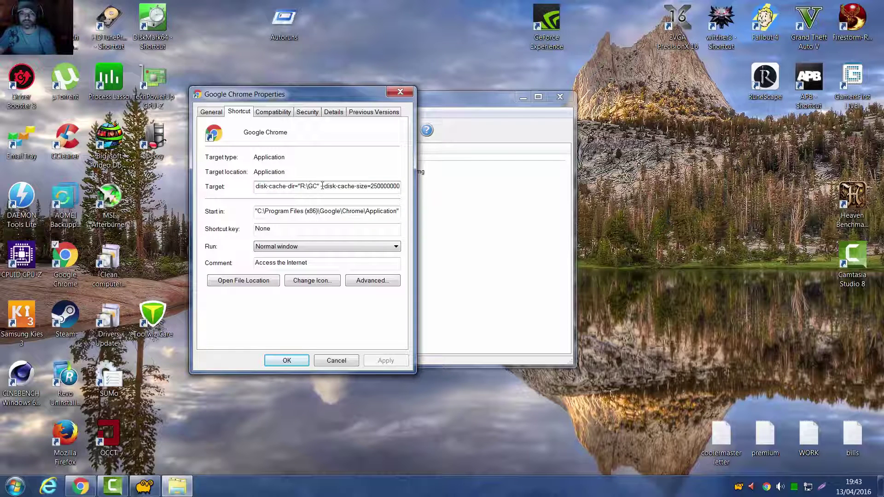
left_click_drag(293, 187, 225, 192)
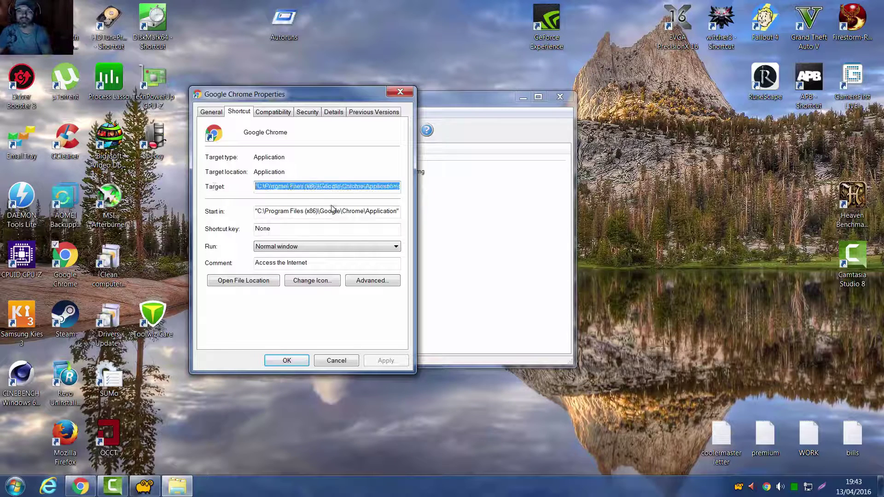
left_click(320, 188)
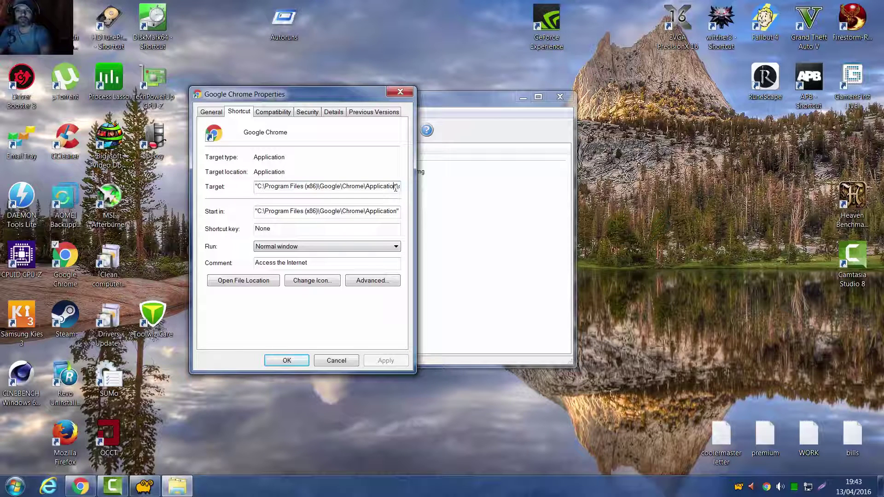
key("End")
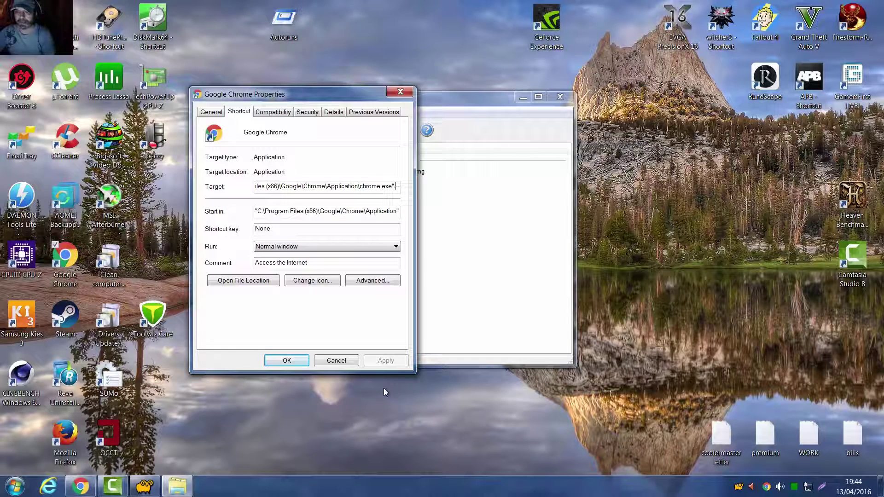
key("ctrl+v")
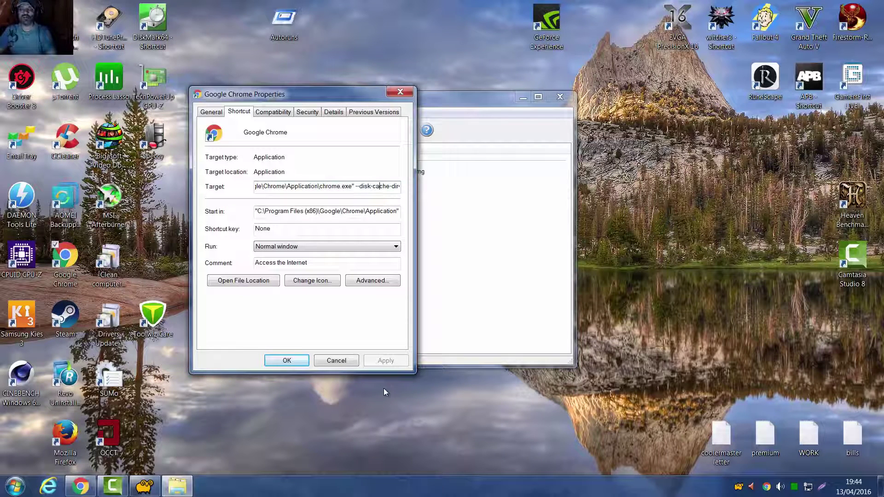
left_click(332, 362)
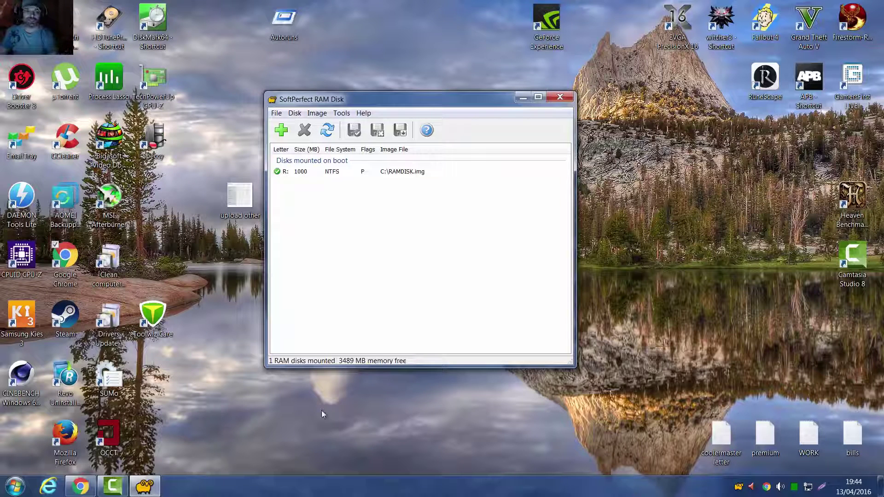
right_click(76, 281)
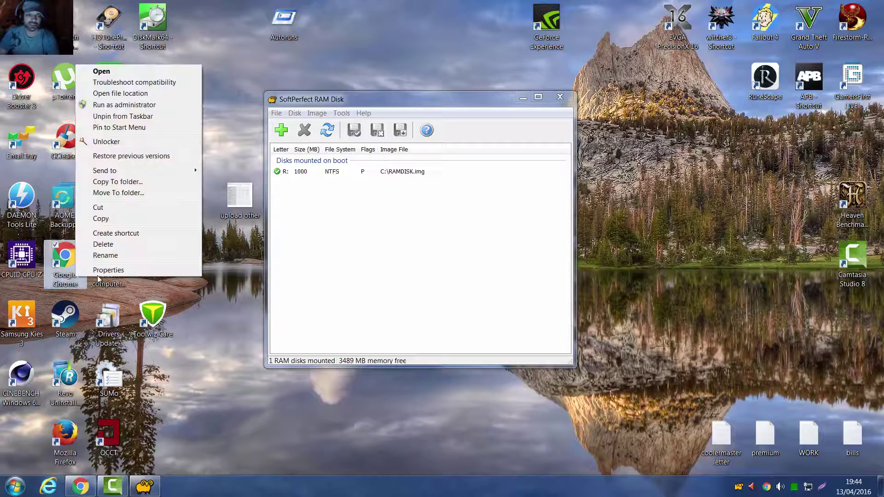
left_click(98, 272)
left_click_drag(146, 285, 282, 290)
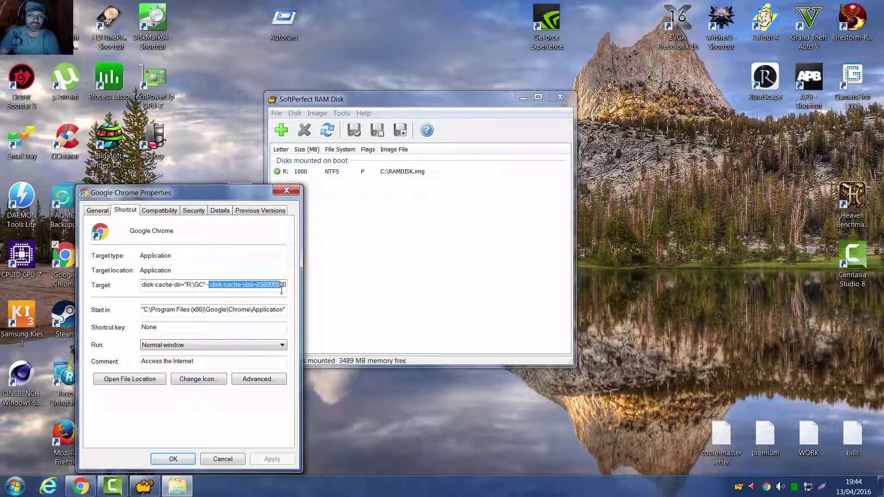
left_click(264, 286)
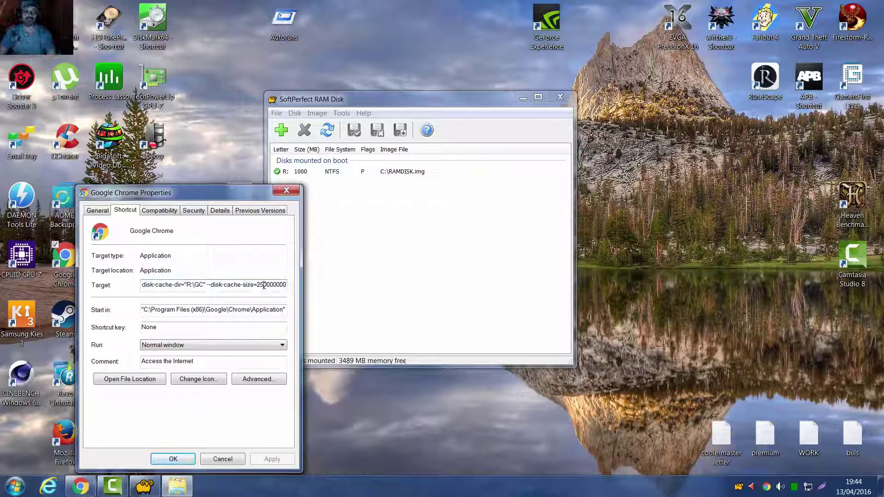
left_click_drag(260, 283, 278, 284)
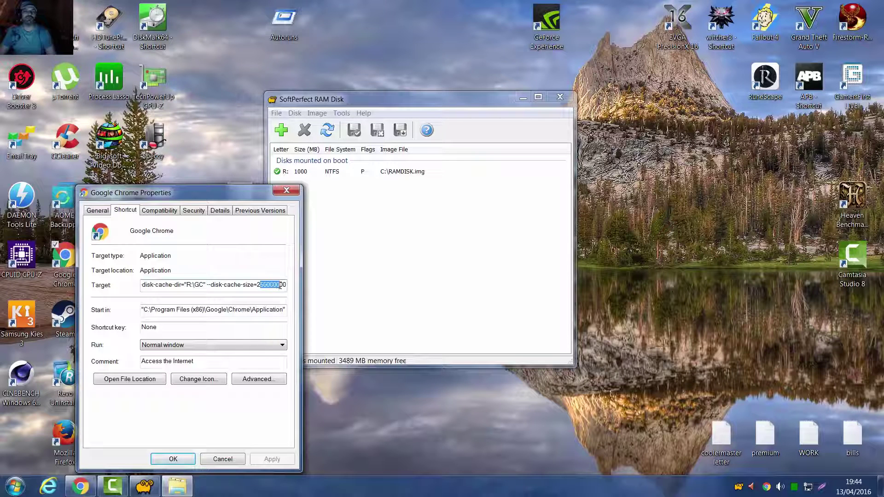
left_click(276, 285)
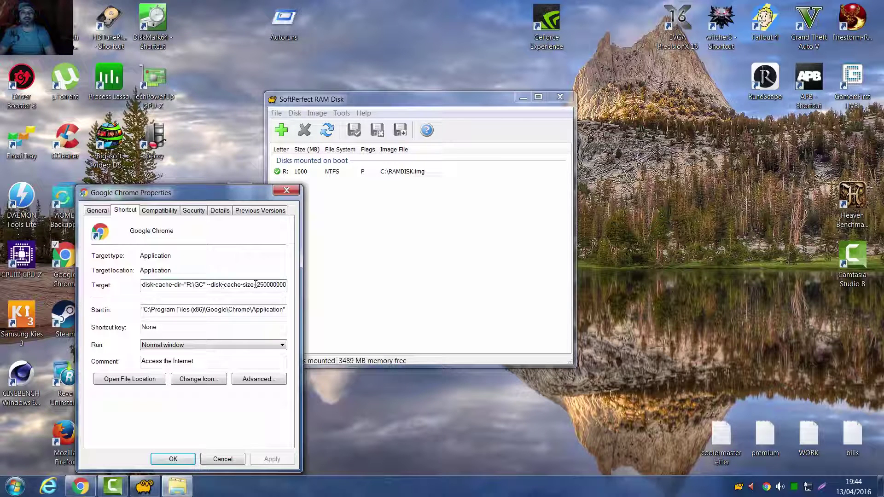
left_click_drag(209, 285, 291, 287)
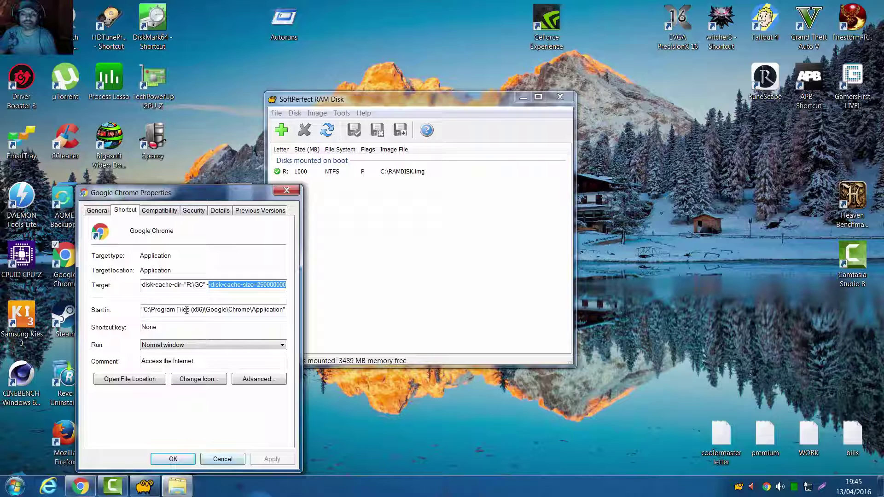
left_click_drag(188, 286, 204, 285)
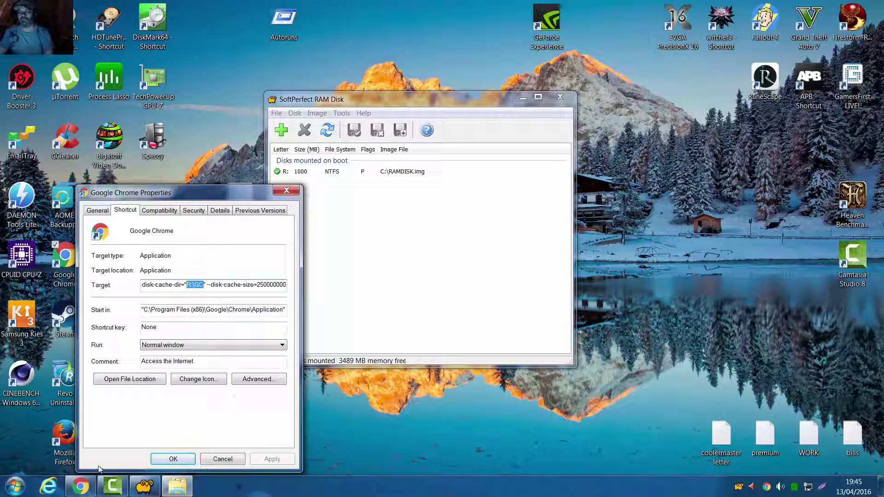
- Discard Chrome's shortcut properties, check the GC folder on RAMDISK (R:), then close that window
left_click(211, 462)
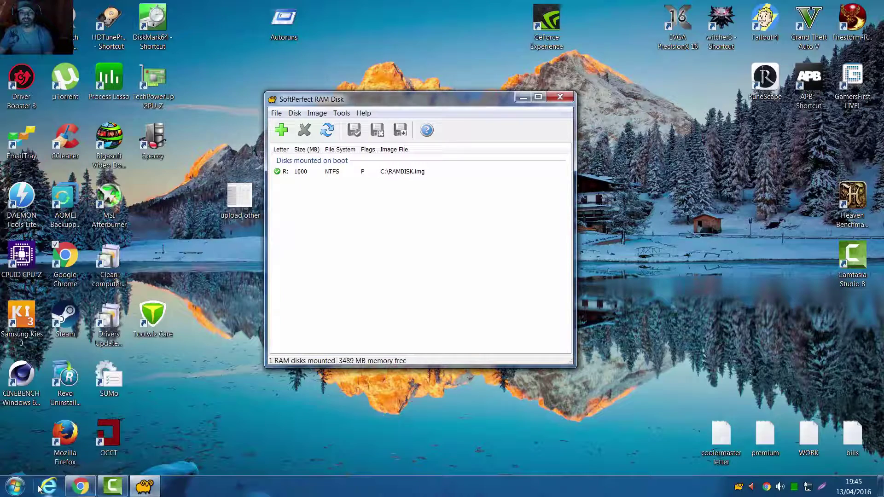
left_click(16, 486)
left_click(190, 200)
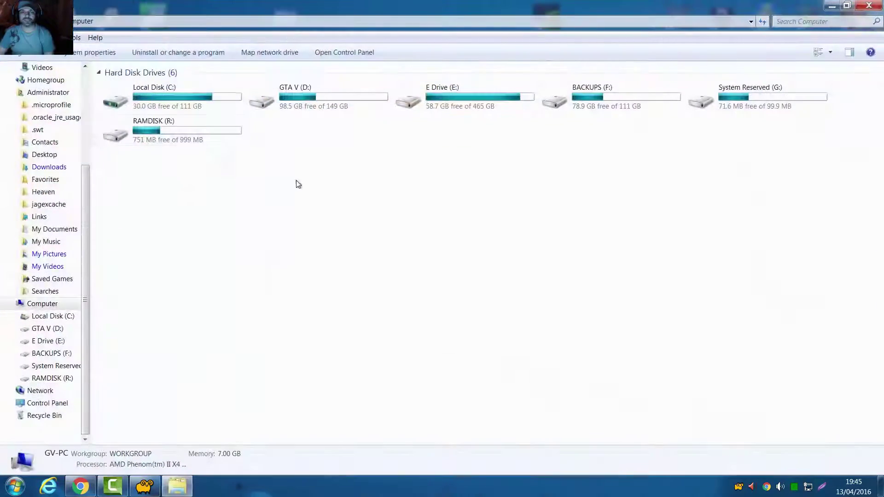
double_click(242, 132)
left_click(153, 88)
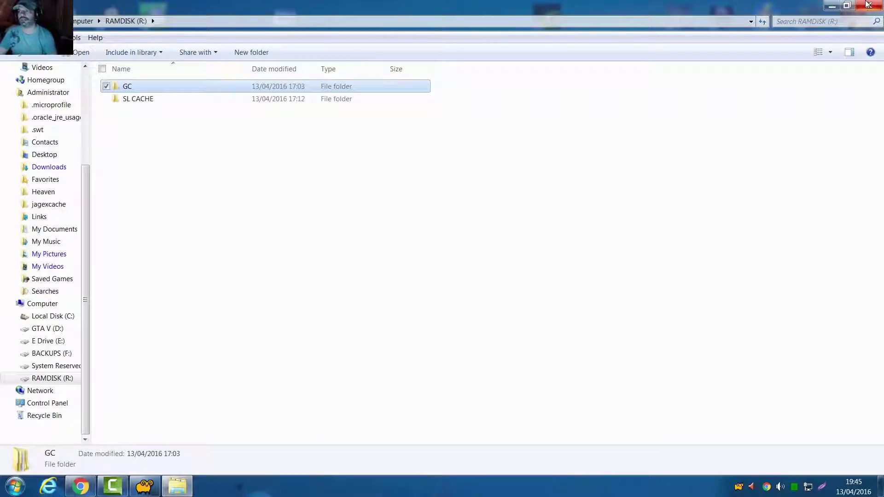
left_click(869, 5)
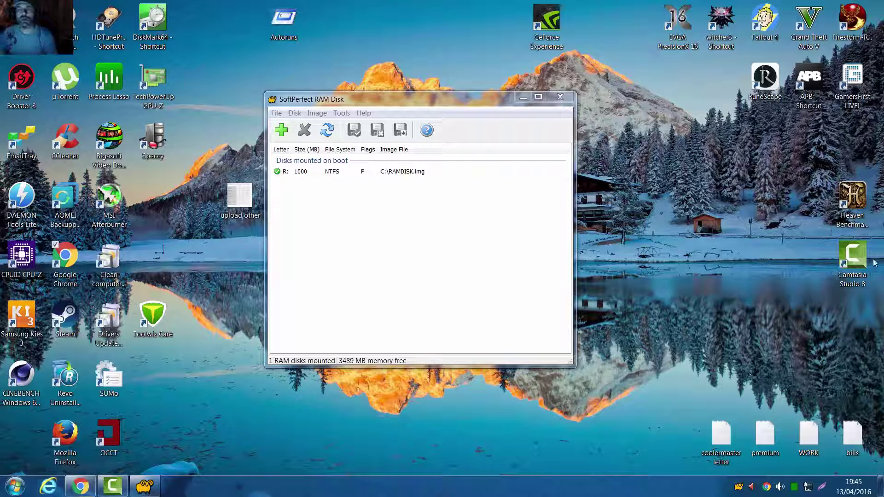
- Launch Firestorm and show the Network & Files cache directory settings
left_click(846, 28)
double_click(846, 27)
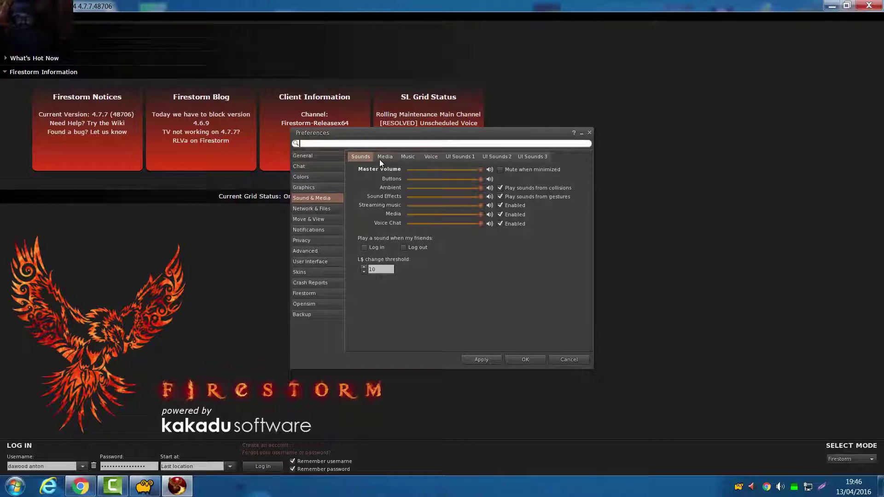
left_click(322, 209)
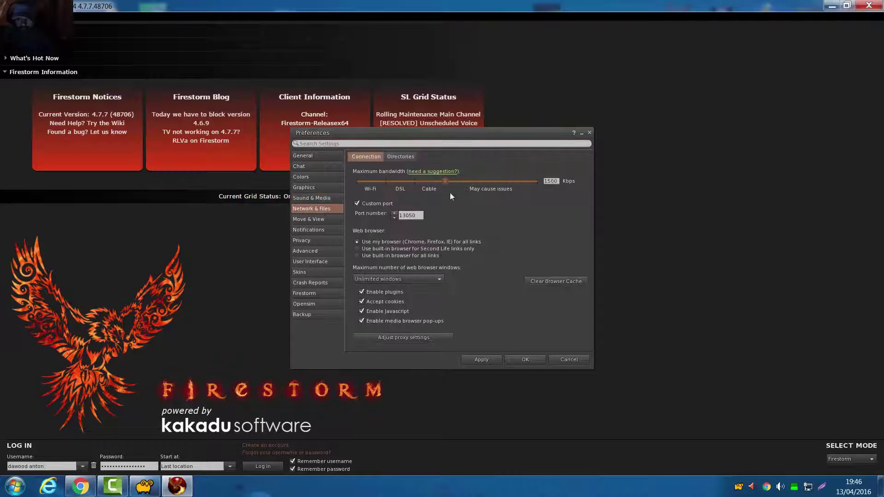
left_click(394, 157)
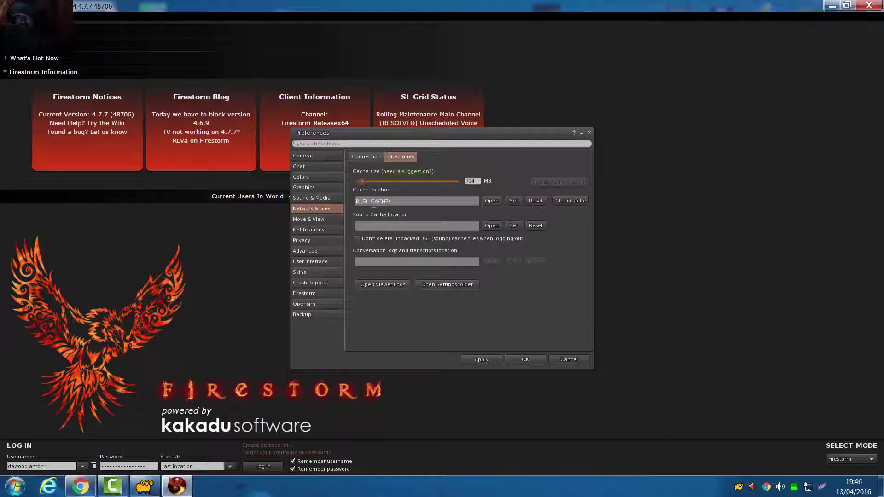
- Verify the cache location reads R:\SL CACHE\, cancel Preferences, and close Firestorm
left_click_drag(414, 209, 363, 205)
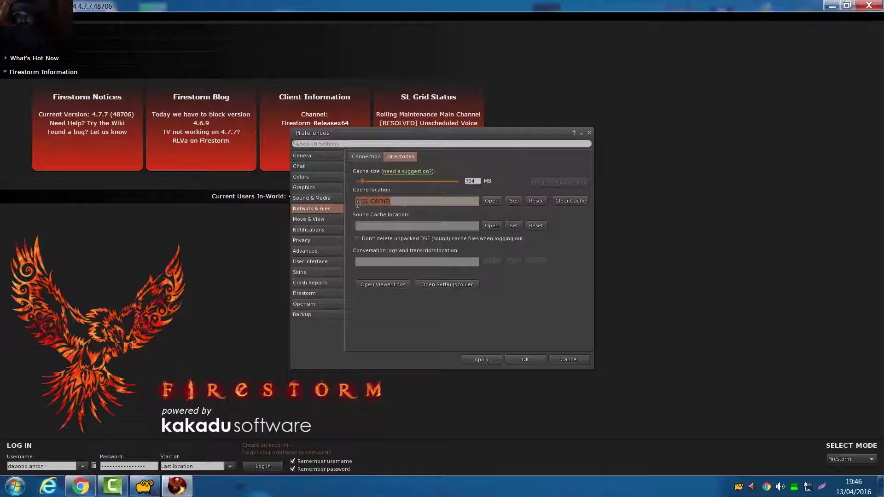
left_click(361, 207)
double_click(361, 207)
left_click(568, 359)
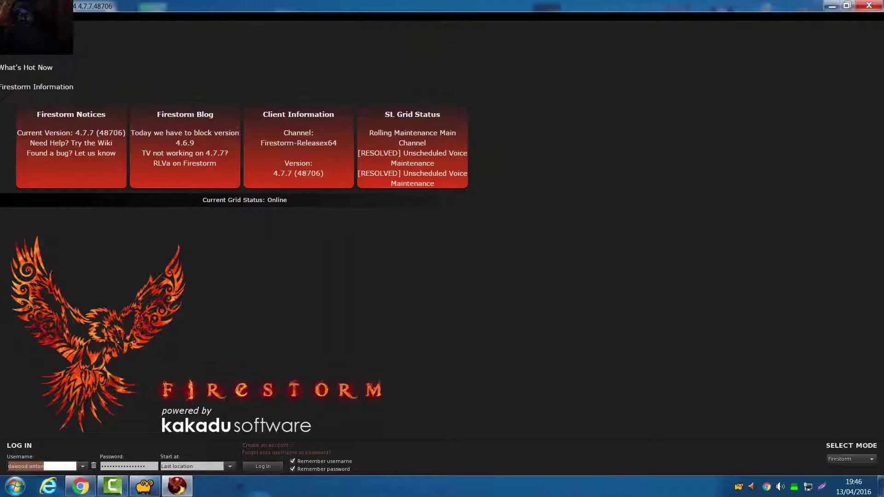
left_click(869, 5)
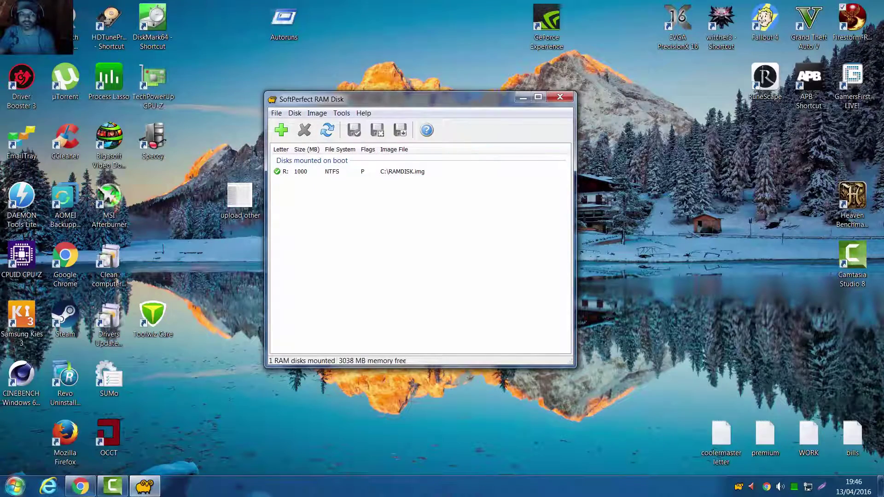
left_click(15, 486)
left_click(187, 205)
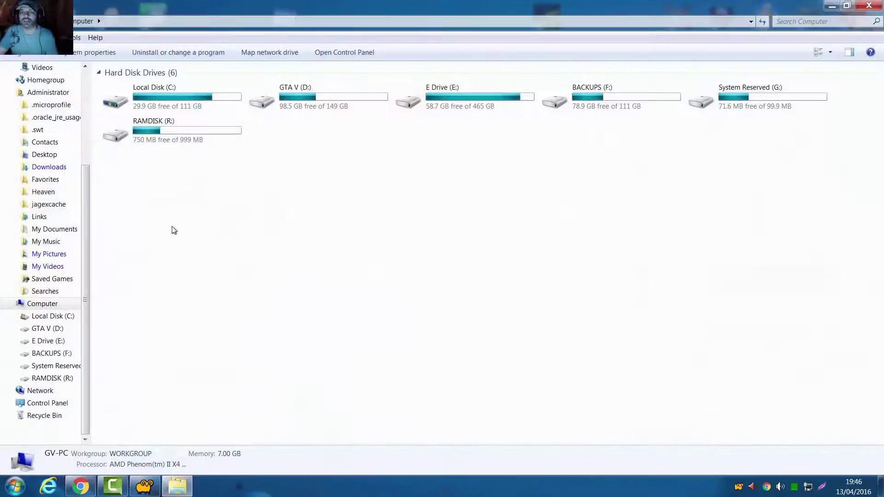
left_click(171, 131)
double_click(192, 142)
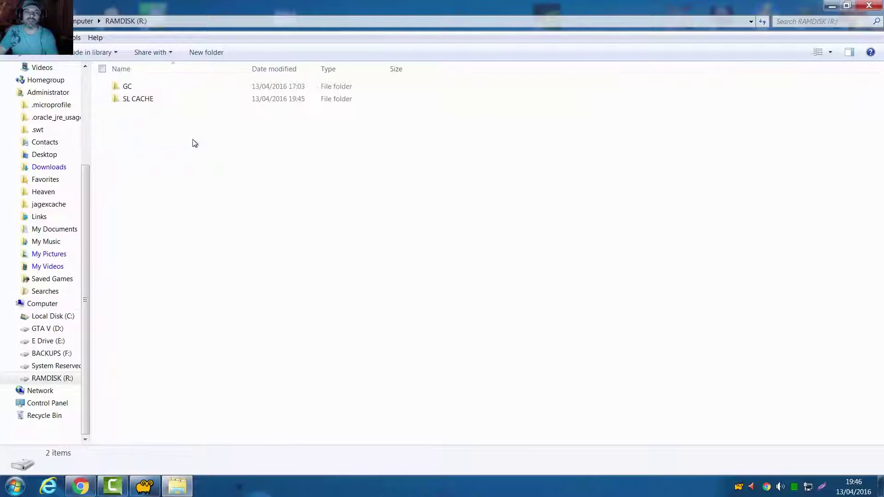
left_click(142, 101)
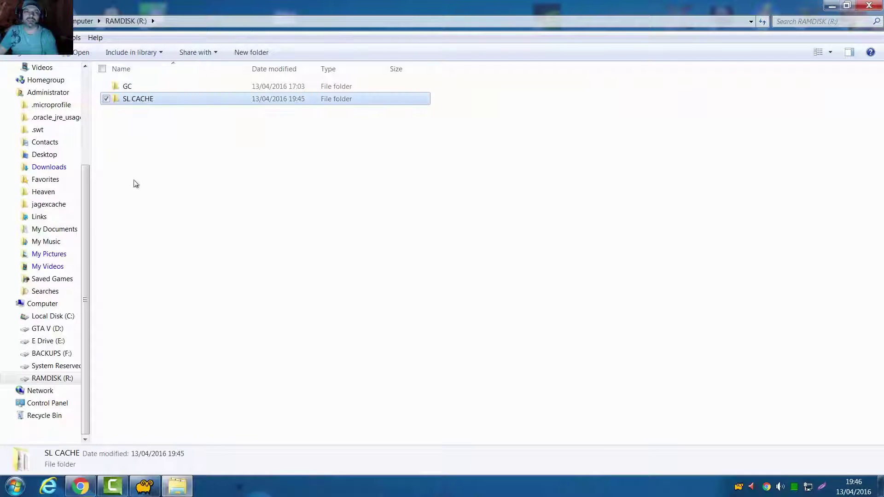
double_click(141, 87)
double_click(143, 88)
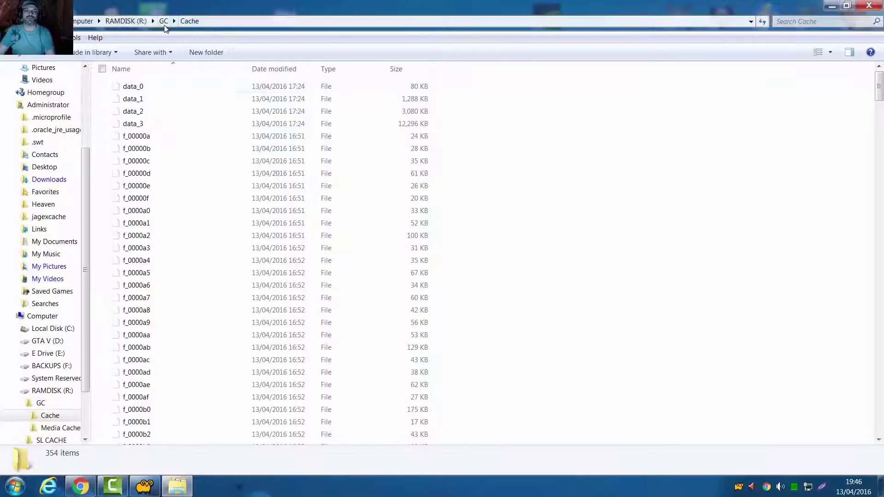
left_click(173, 18)
double_click(152, 98)
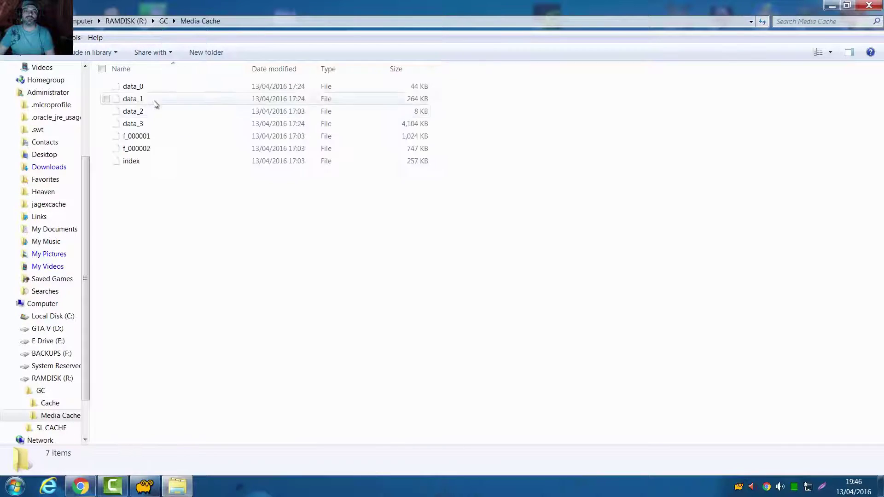
left_click(861, 4)
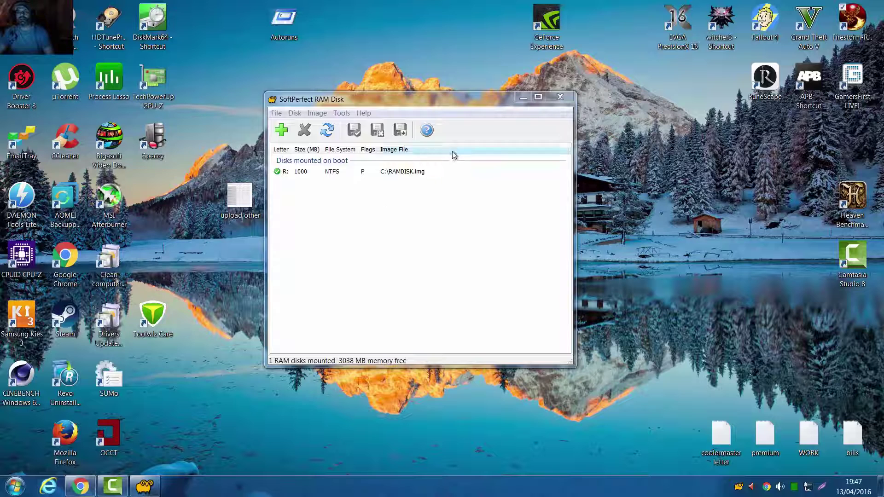
left_click(341, 116)
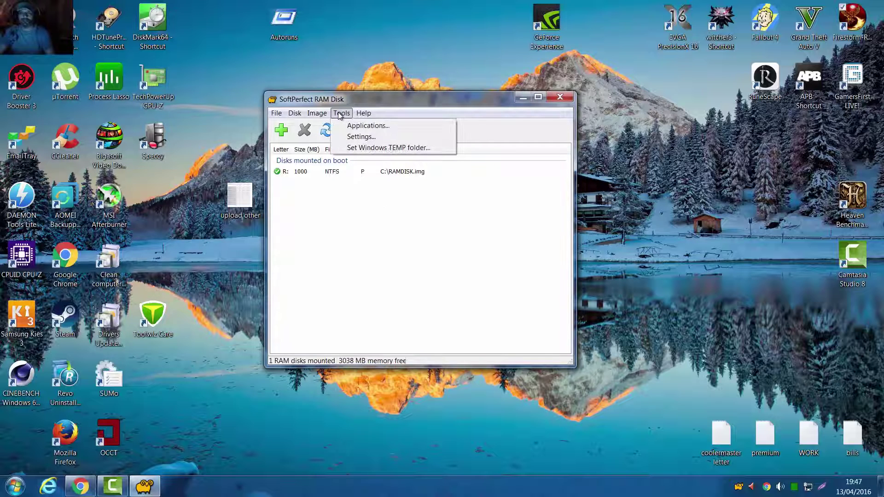
left_click(361, 136)
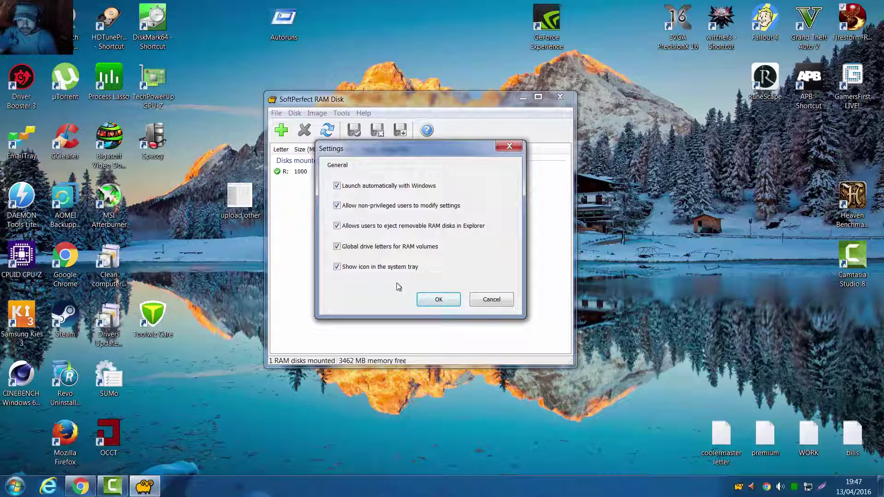
left_click(477, 299)
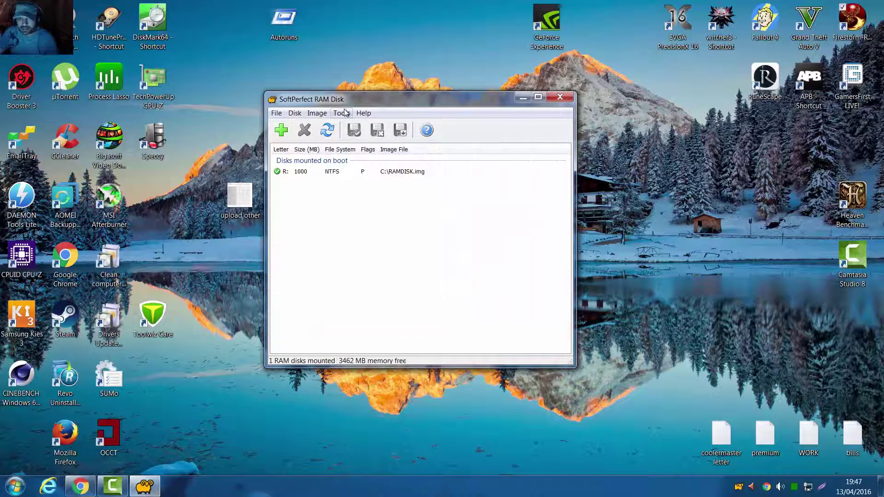
left_click(343, 113)
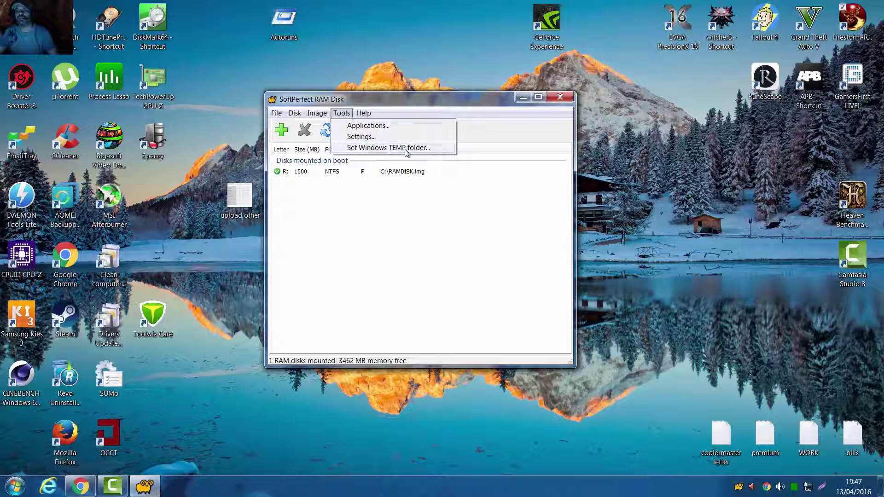
left_click(413, 236)
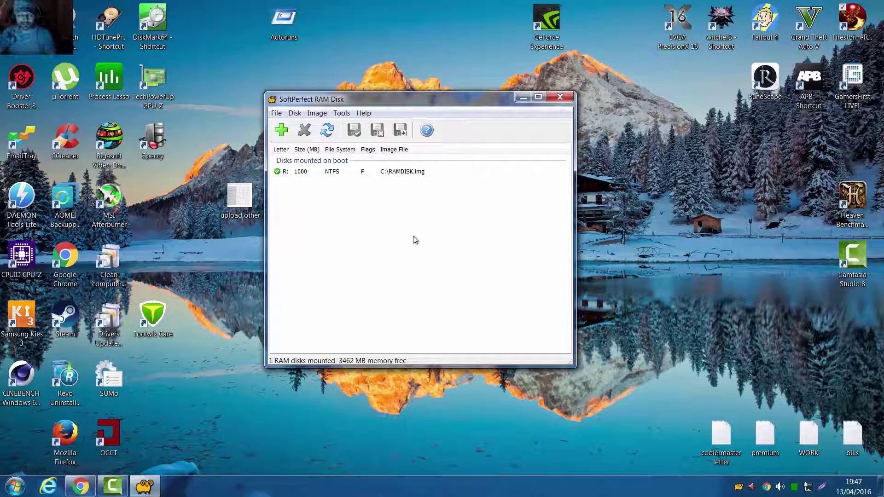
key("super")
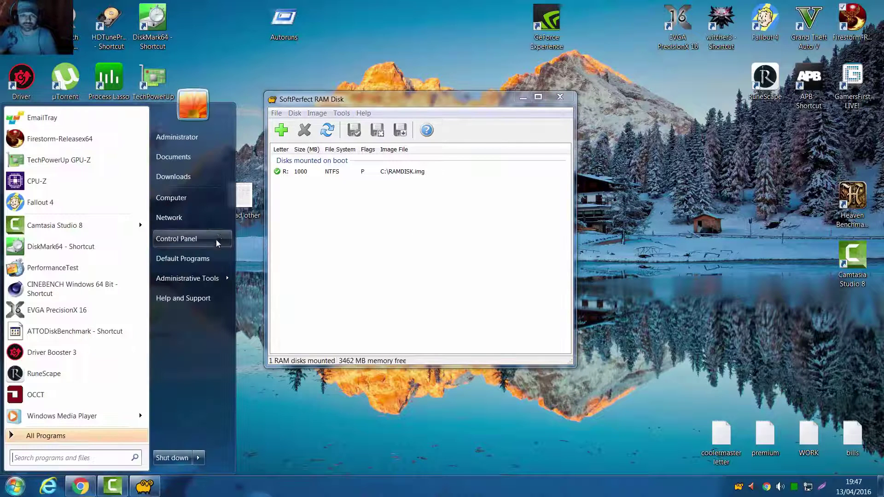
right_click(204, 203)
left_click(238, 290)
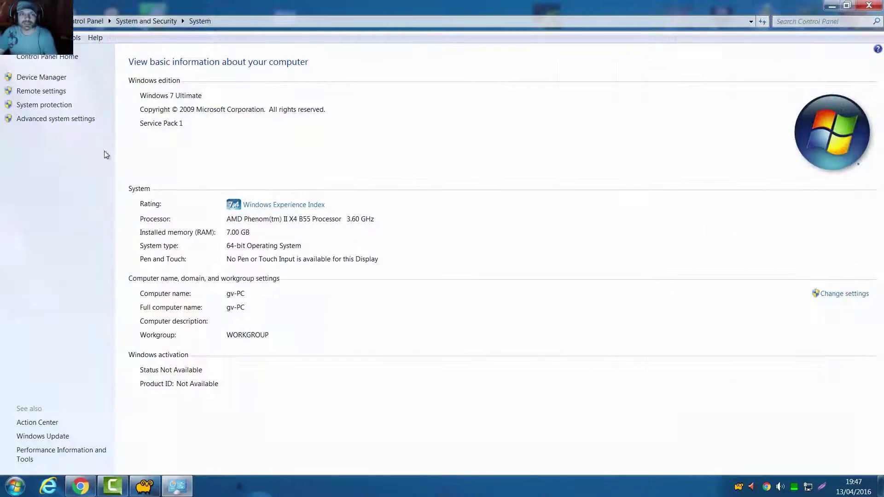
left_click(54, 119)
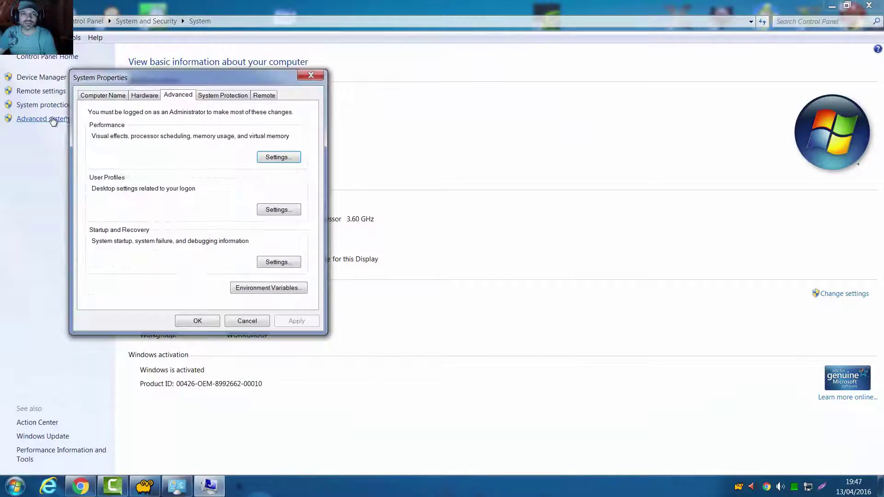
left_click(270, 288)
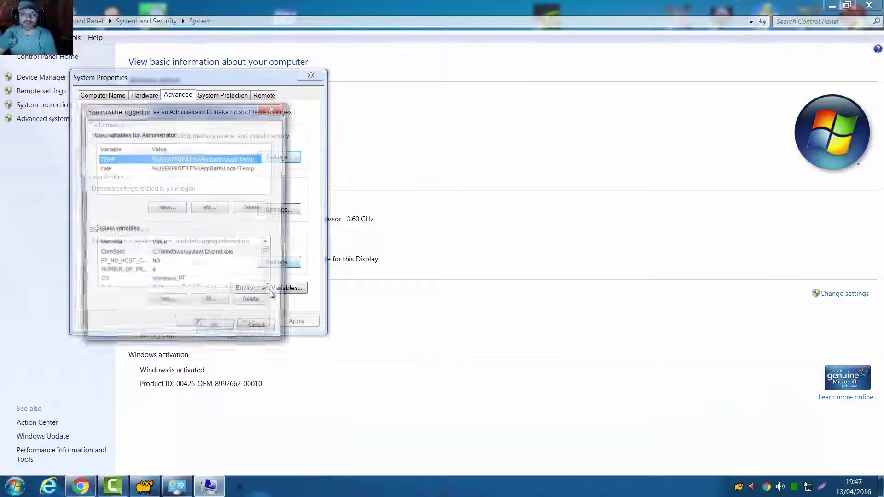
left_click(232, 168)
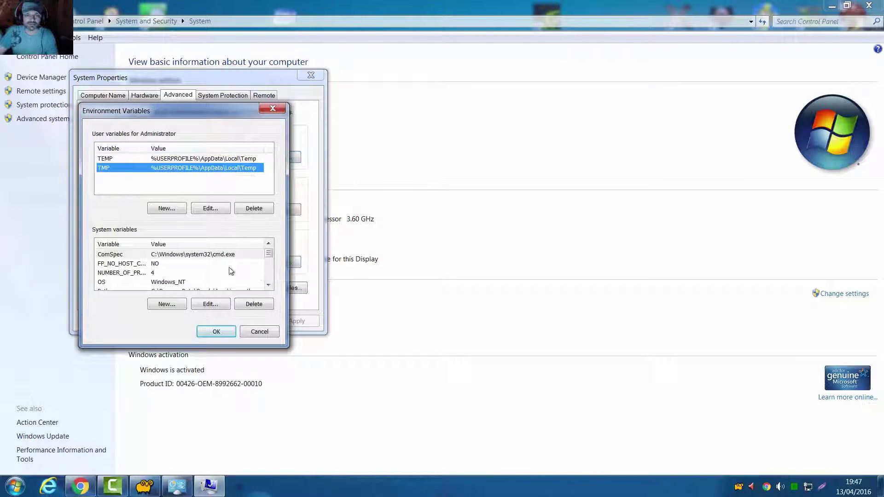
left_click(269, 261)
left_click_drag(268, 262, 269, 272)
left_click(187, 274)
left_click(187, 282)
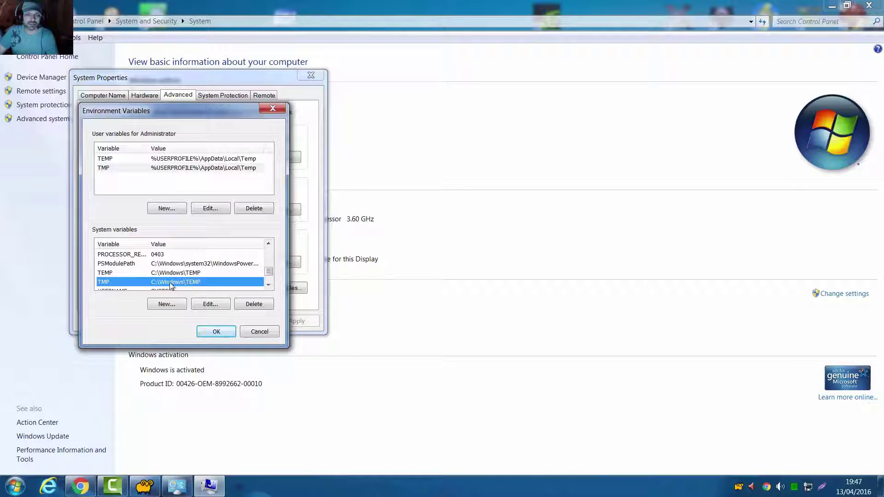
left_click(261, 331)
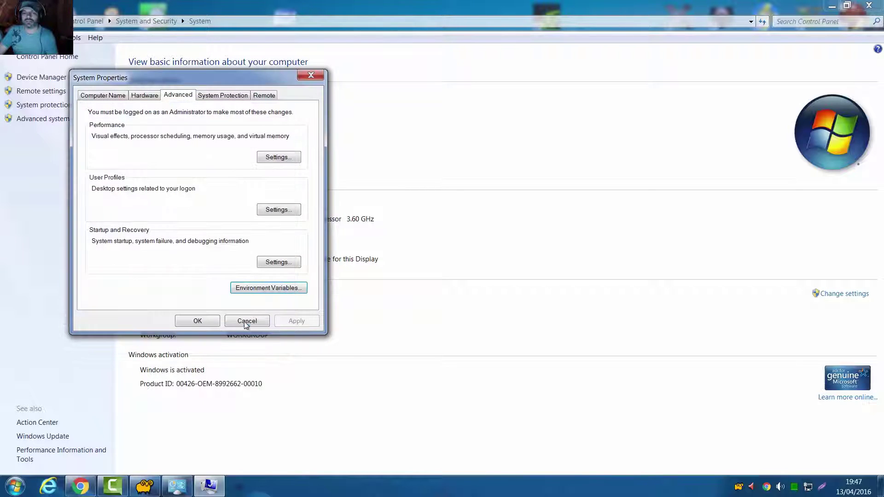
left_click(247, 321)
key("alt+F4")
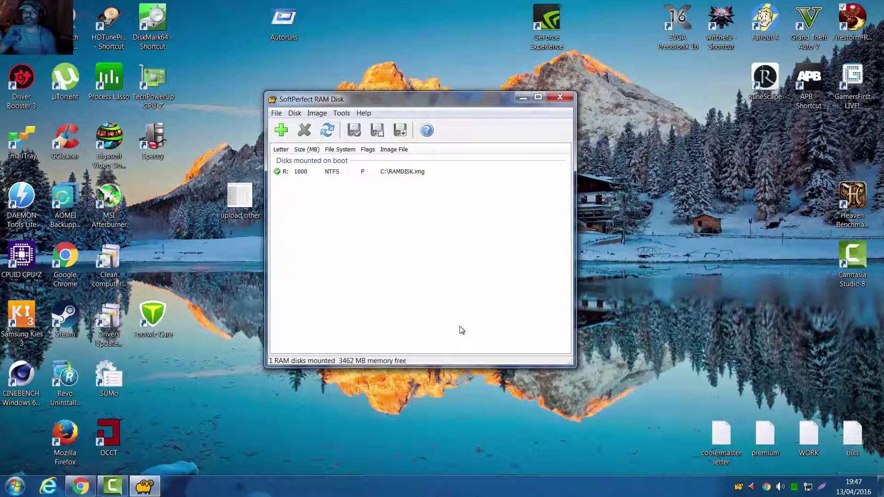